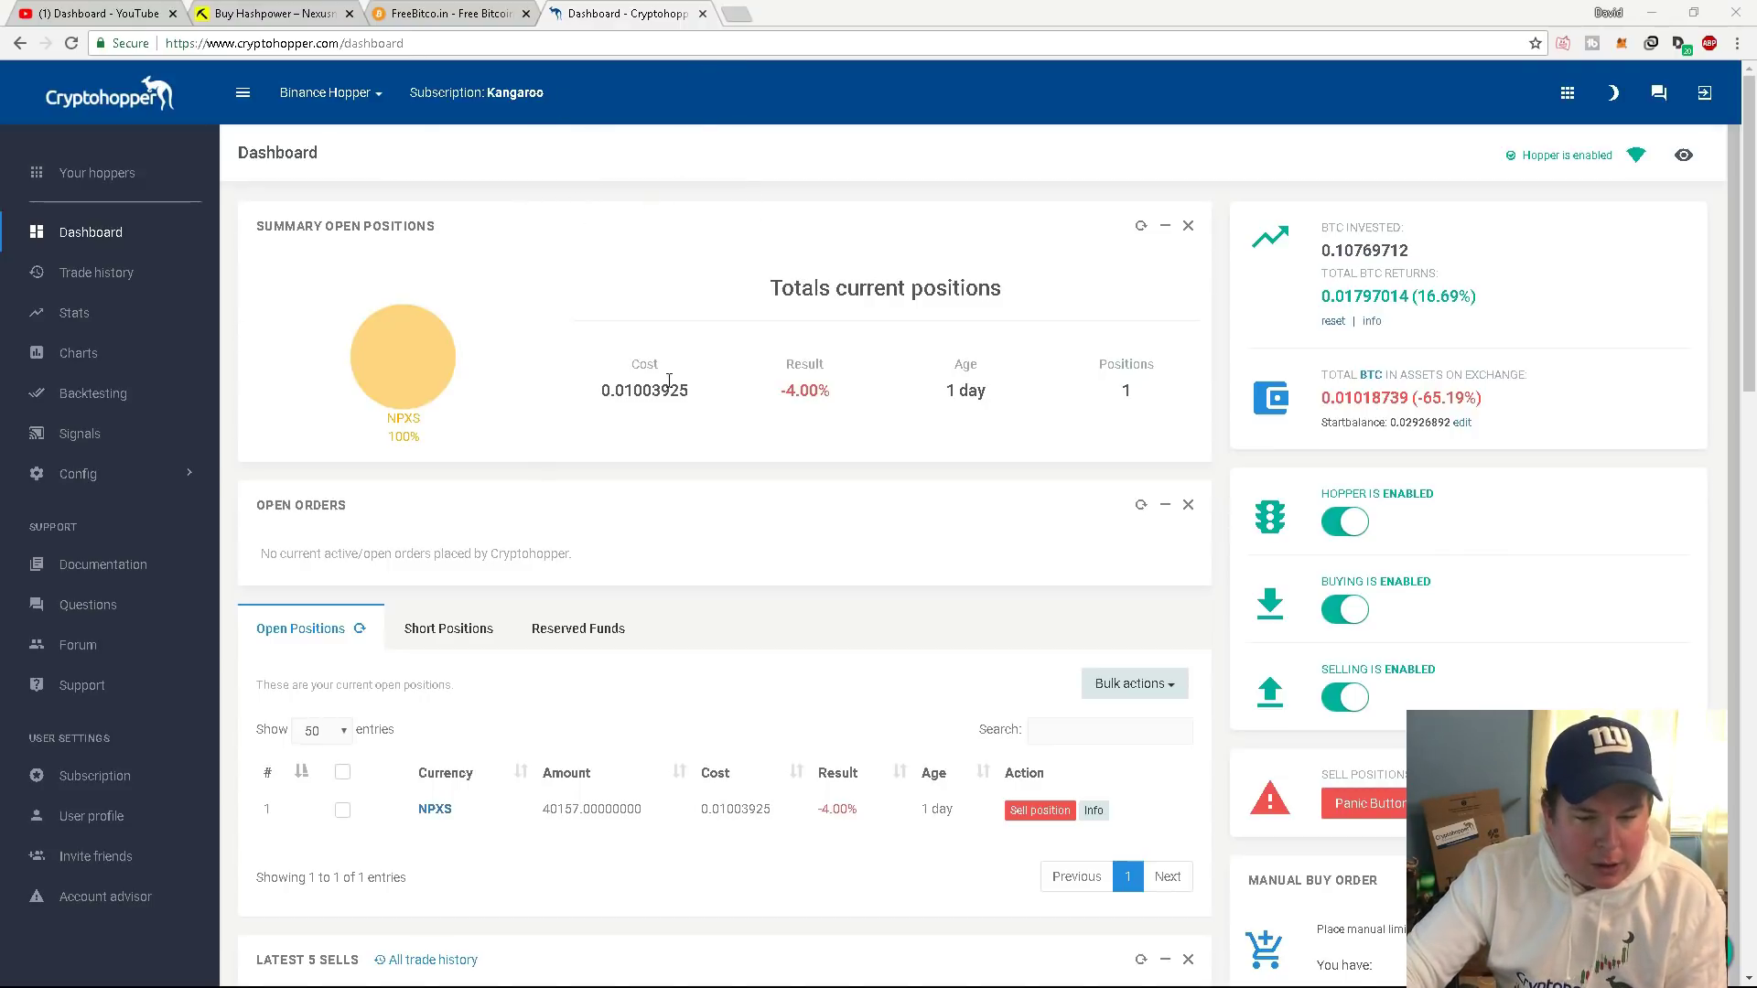
Open the trade history and sort it by type with the sell trades listed first.
scroll(470, 538, down, 1)
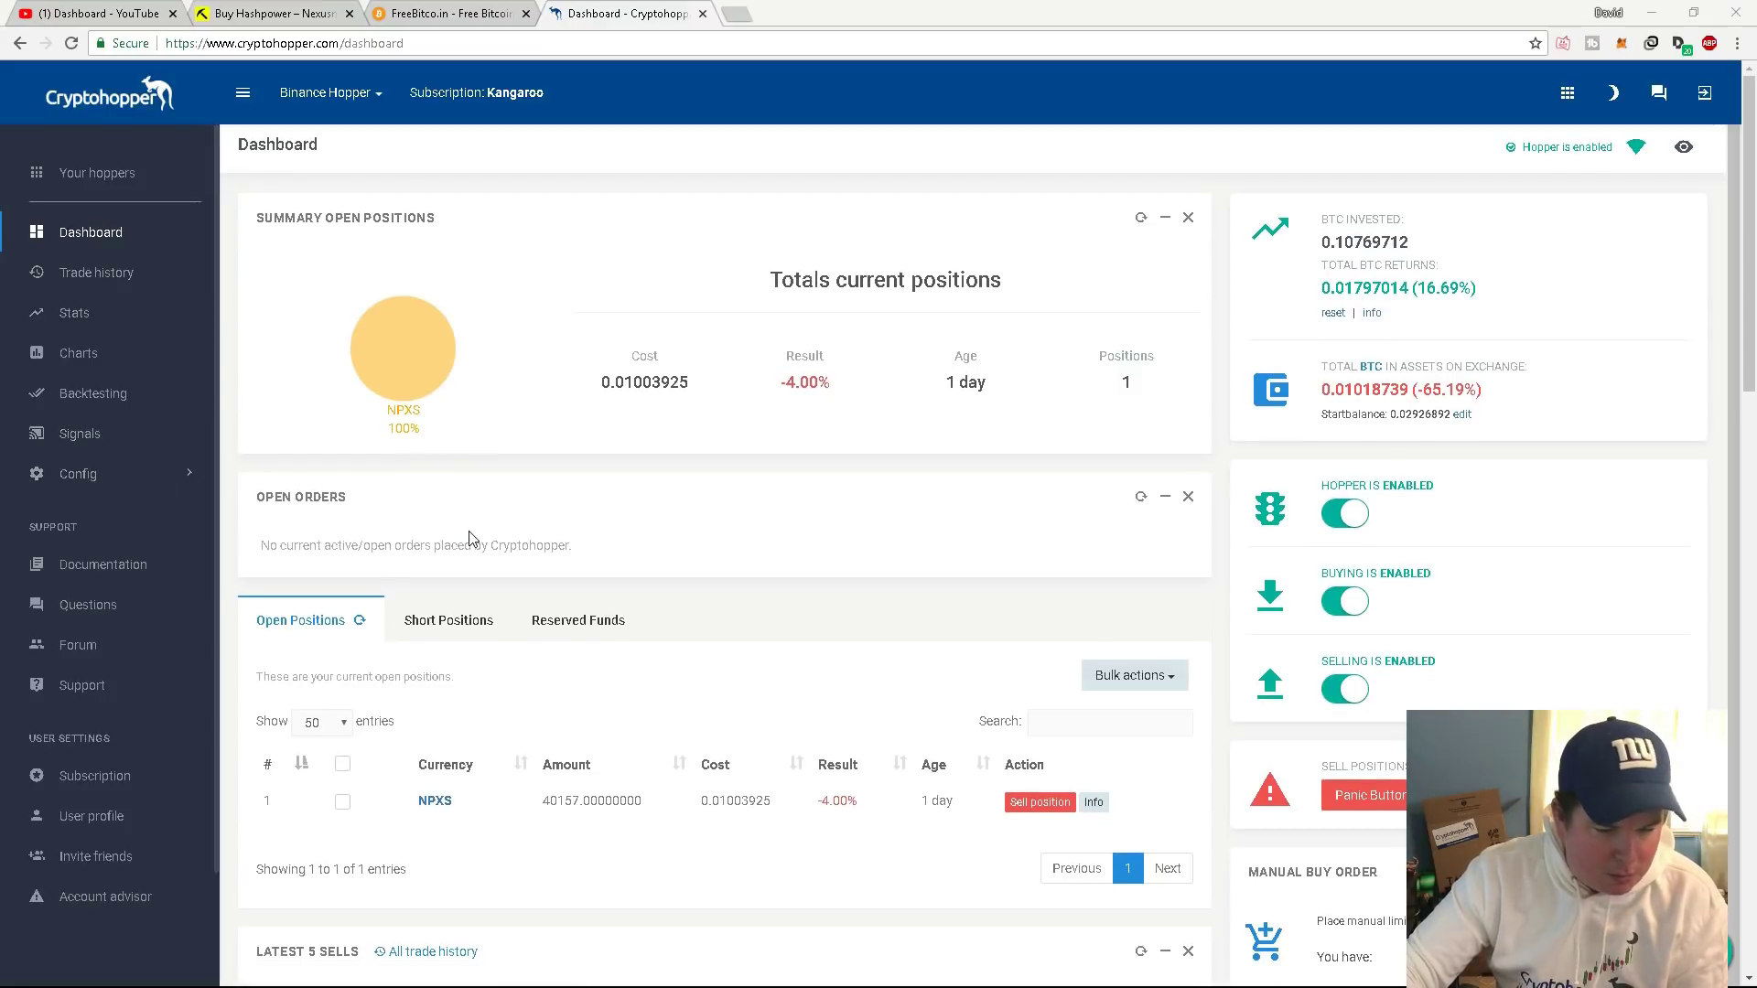
click(106, 273)
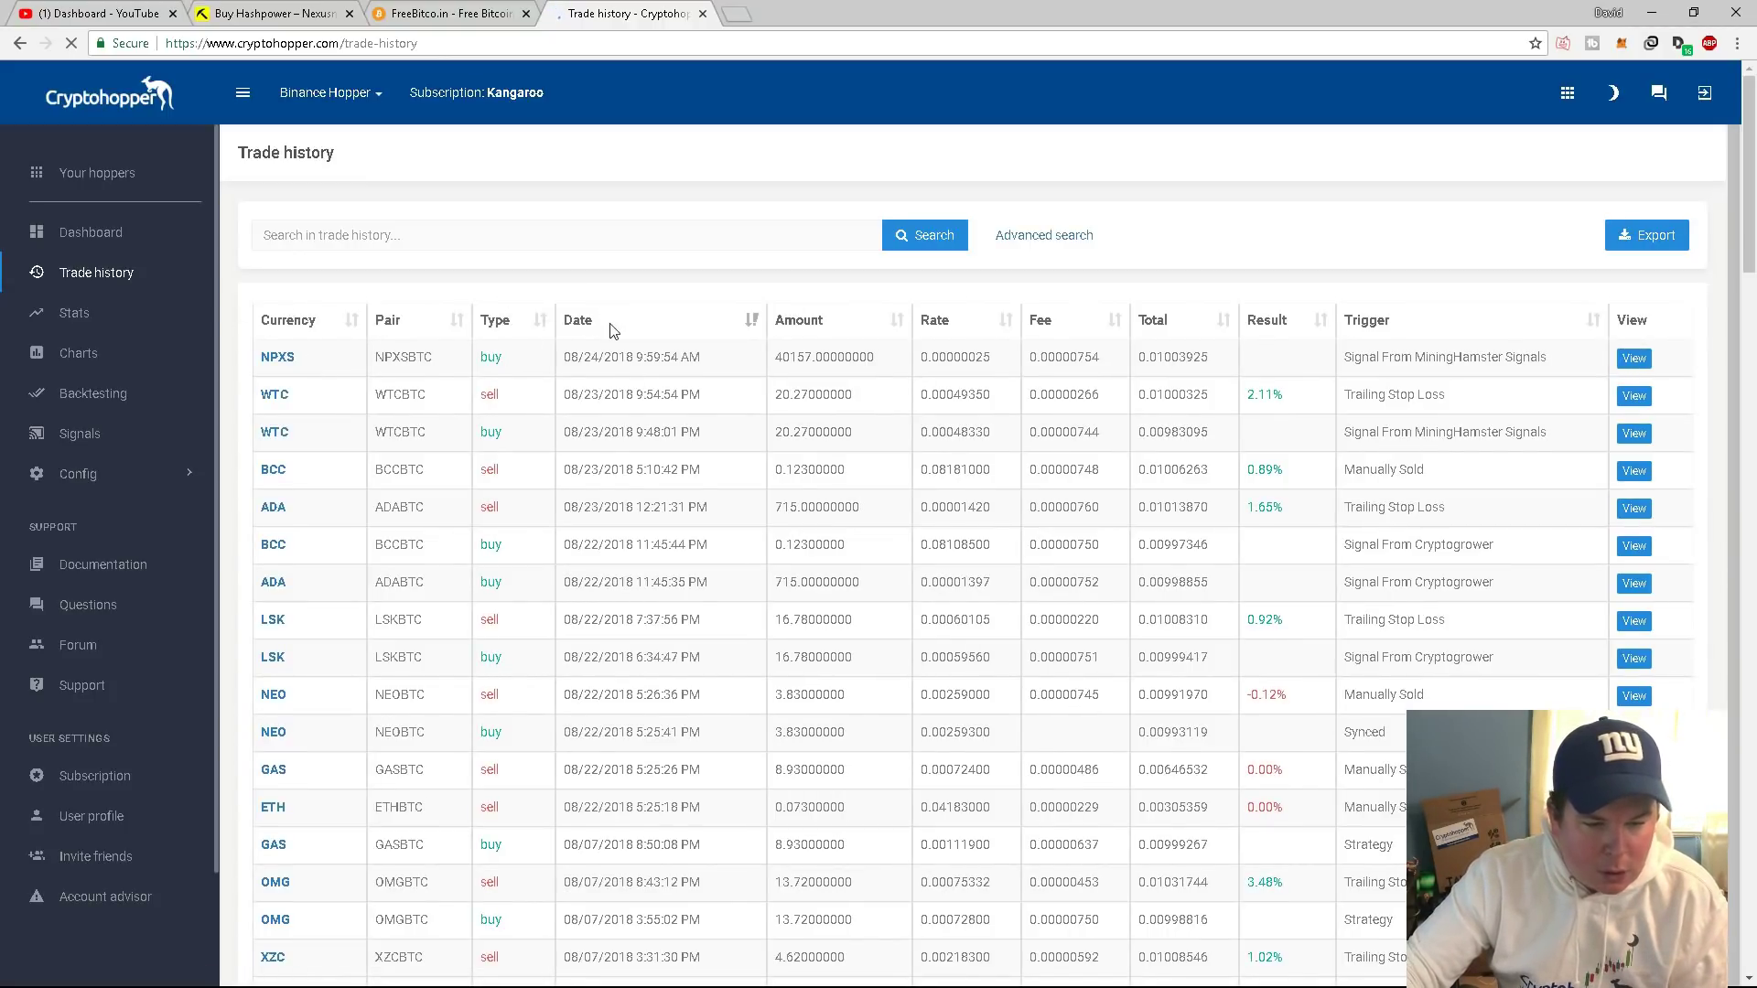
click(508, 320)
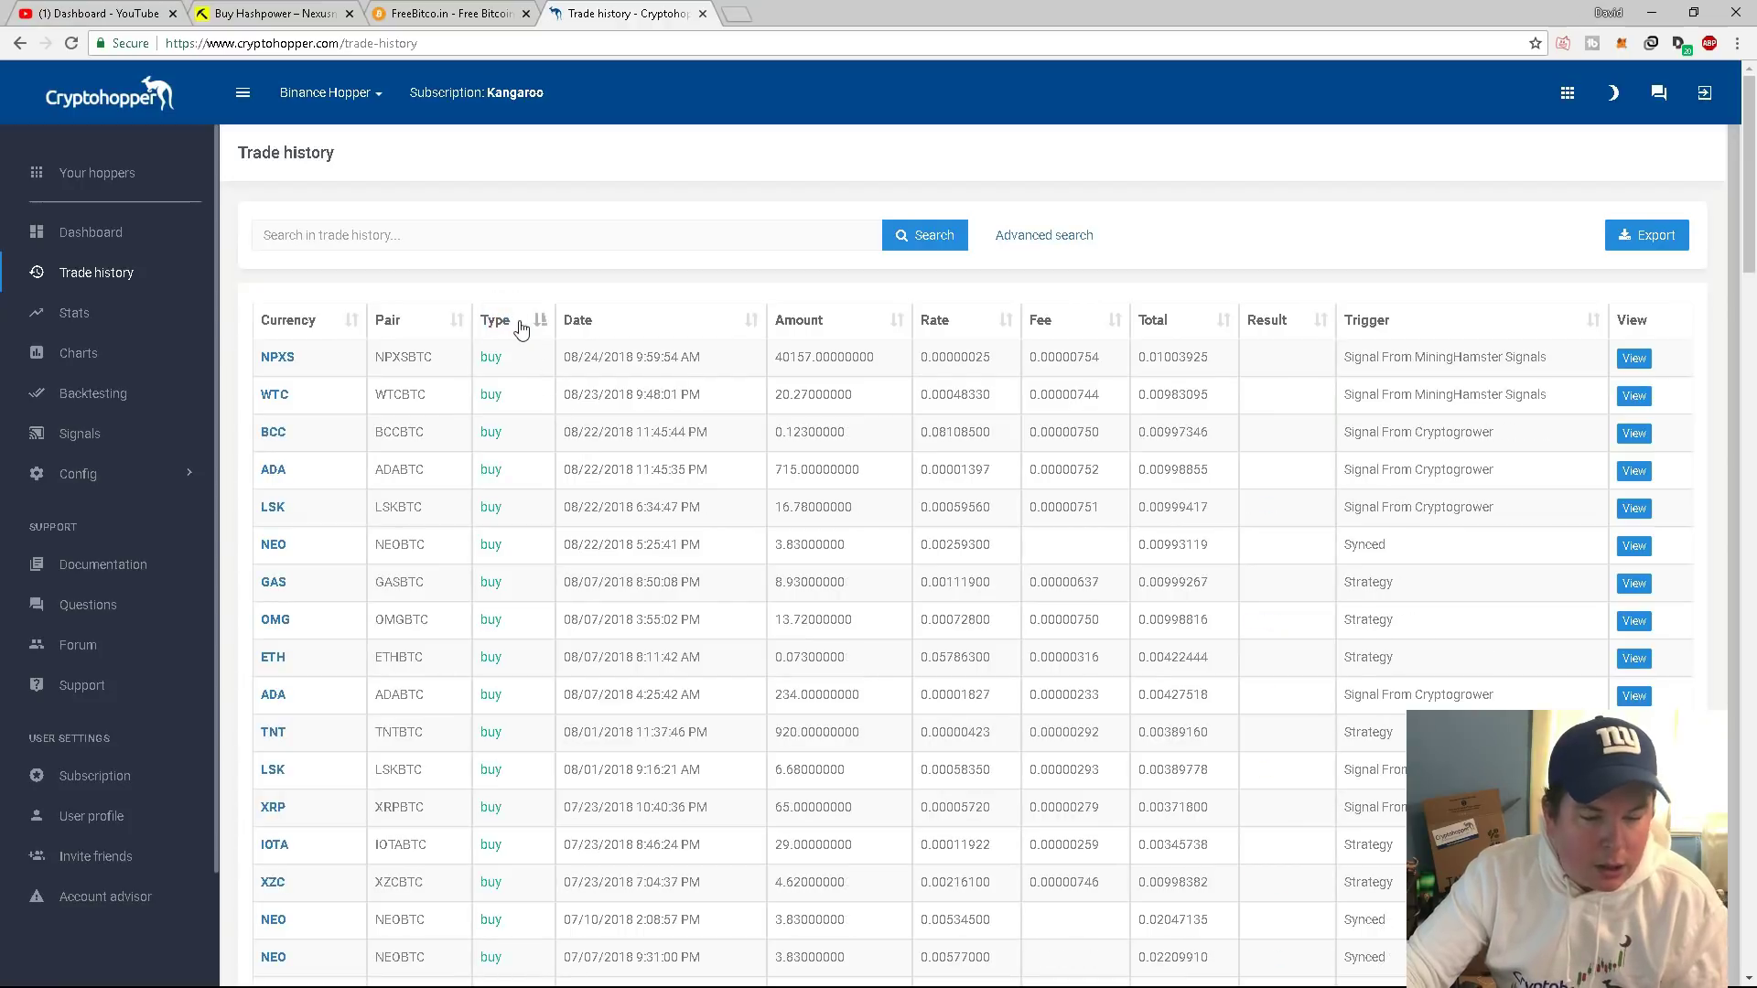
click(504, 324)
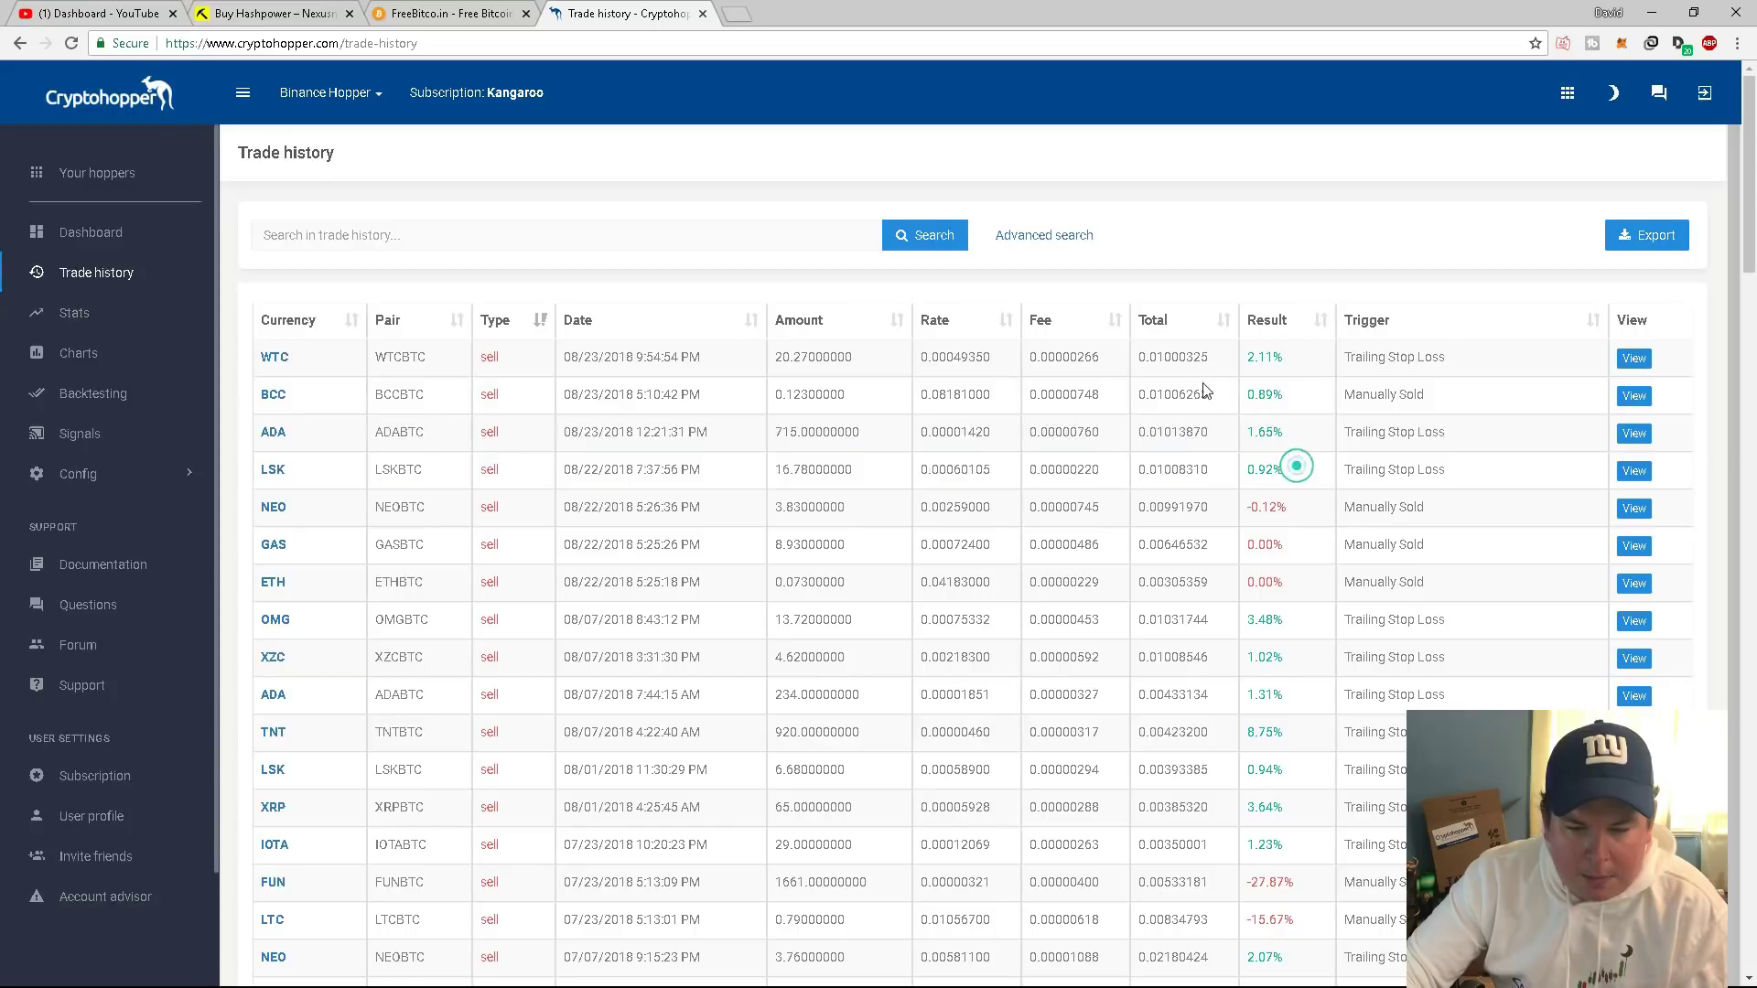
Examine the totals and percentage results of the most recent sell trades, from WTC down to NEO.
drag(1290, 471, 485, 350)
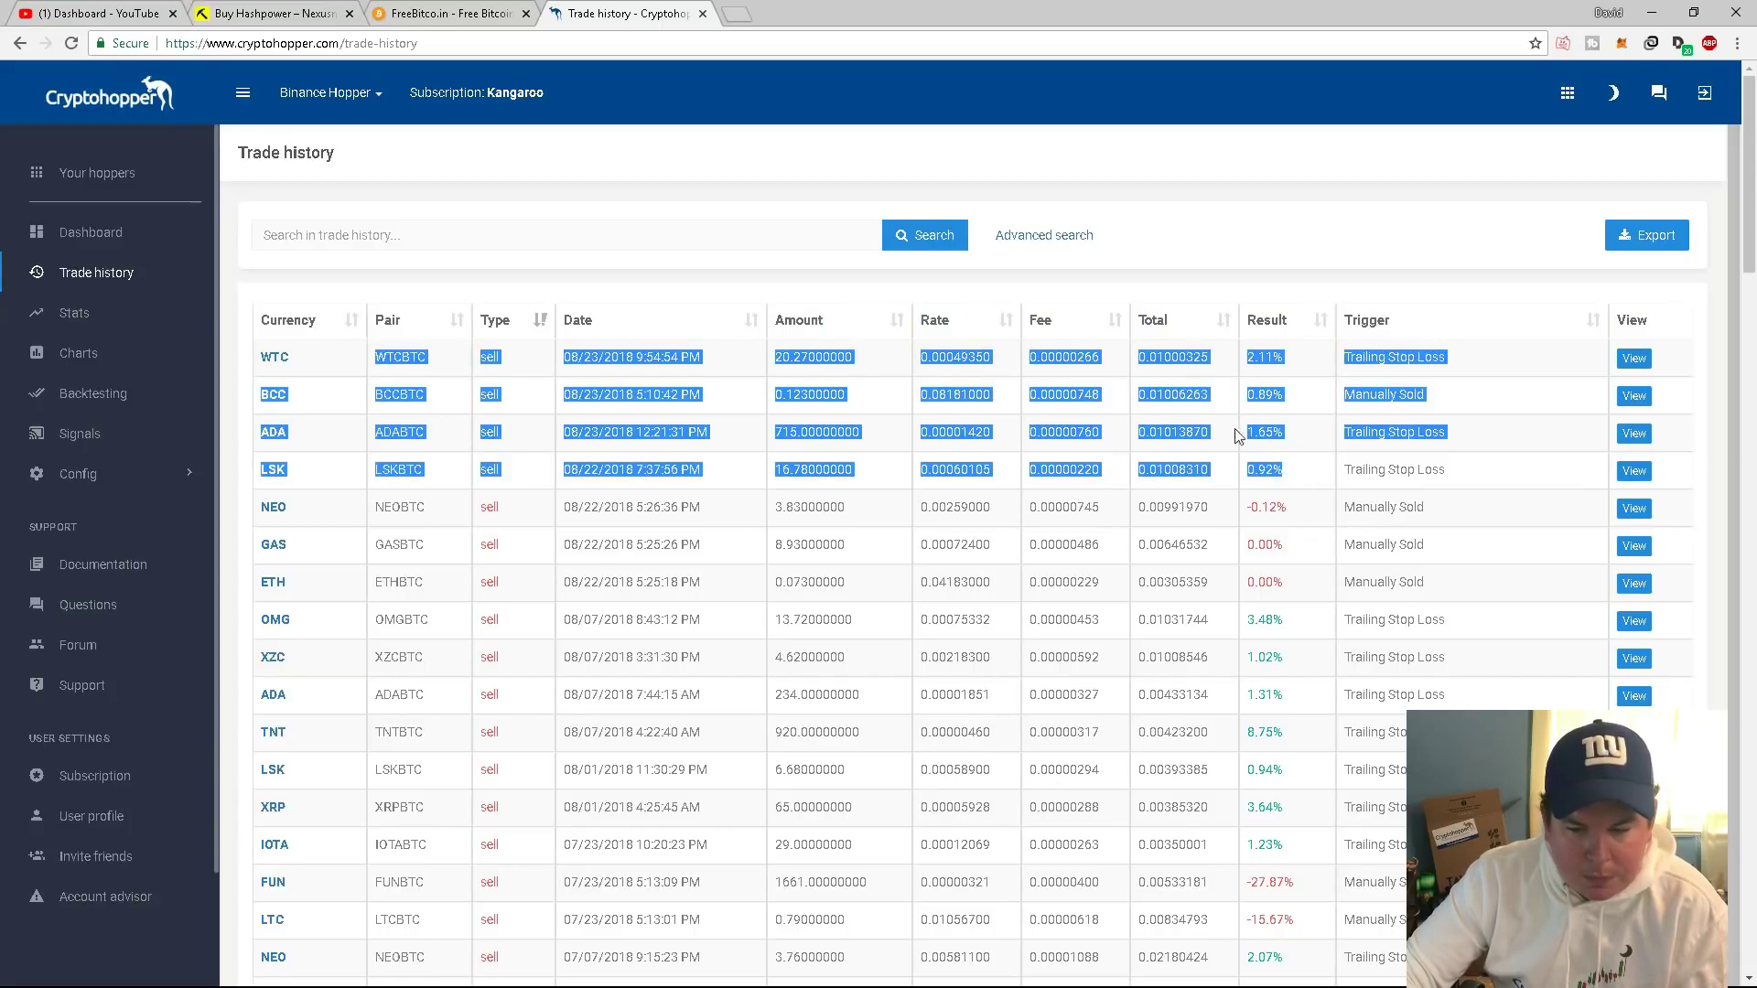
click(1271, 462)
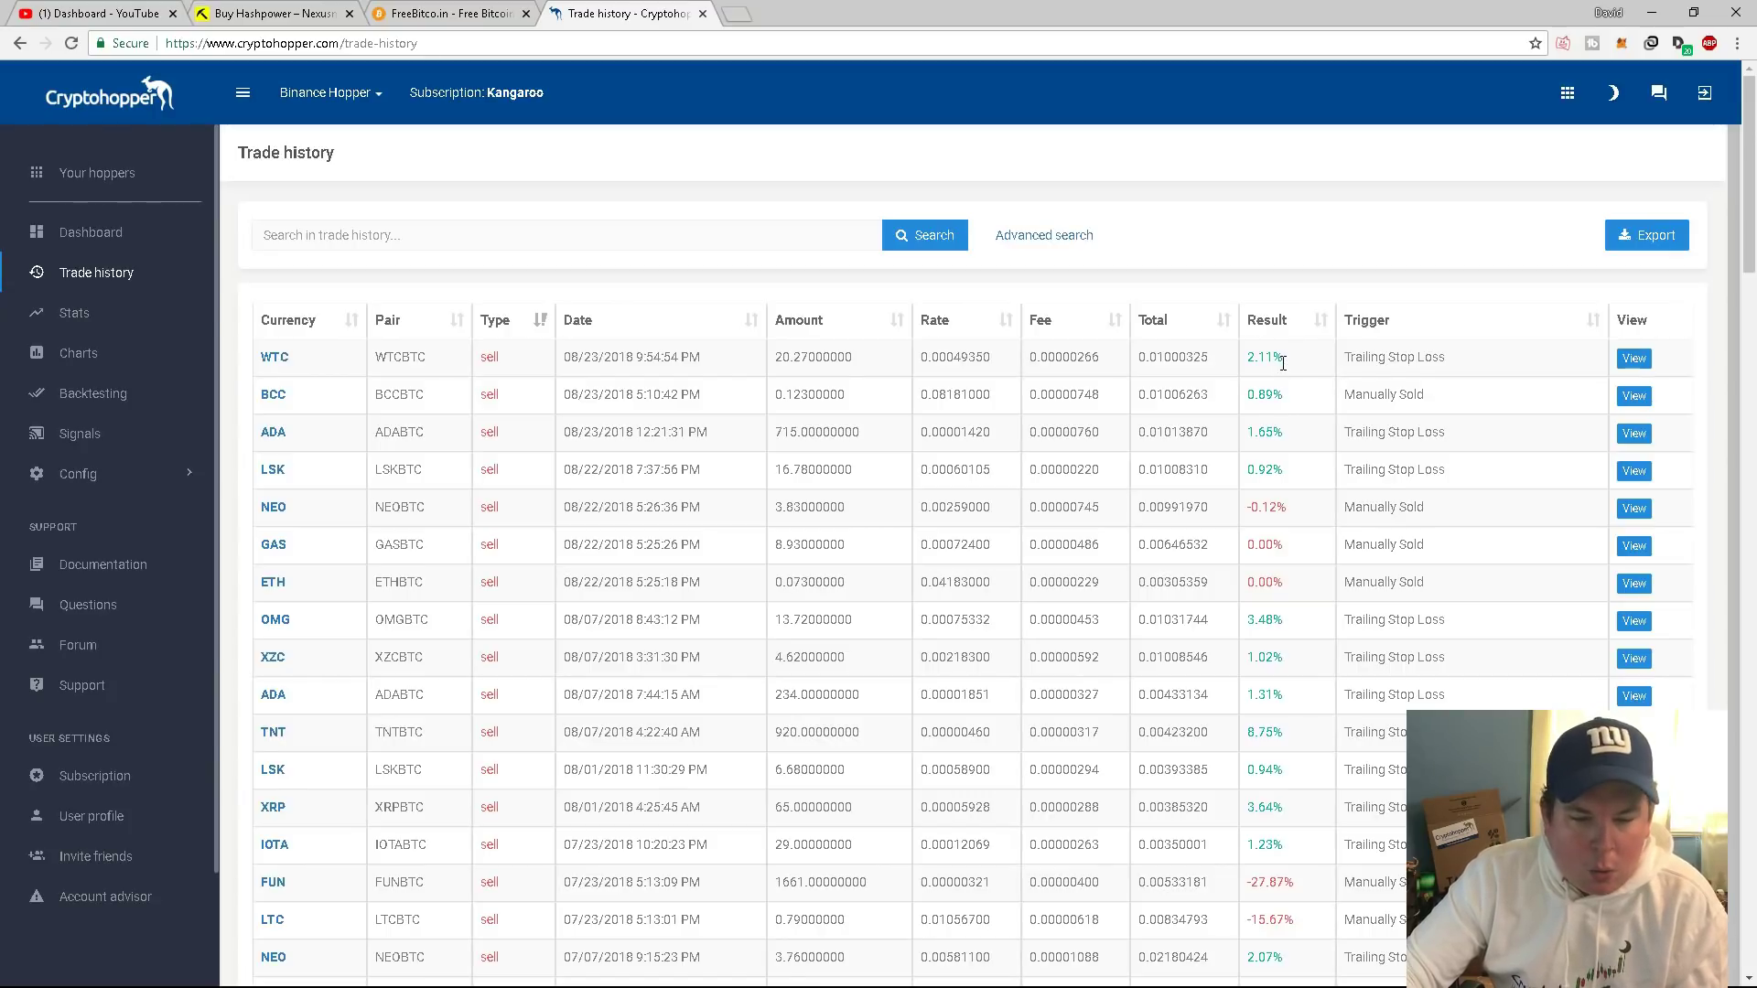
double_click(1201, 507)
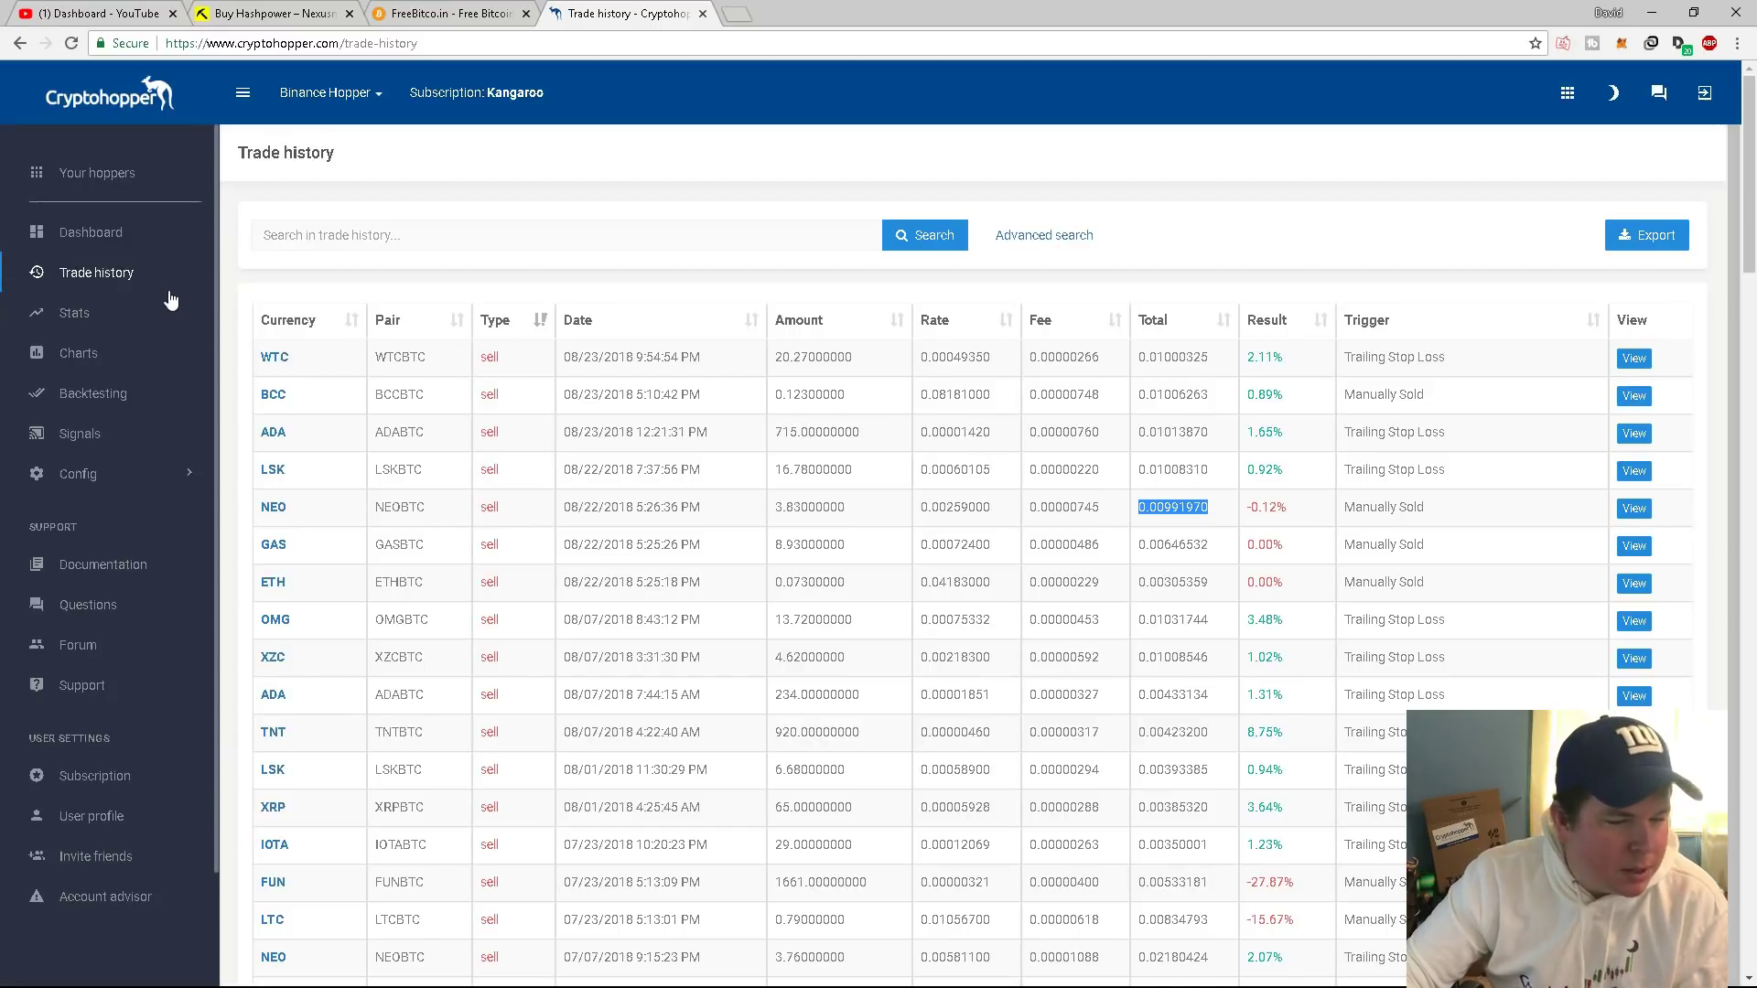
Return to the dashboard and examine the open NPXS position and the latest five sells.
click(97, 239)
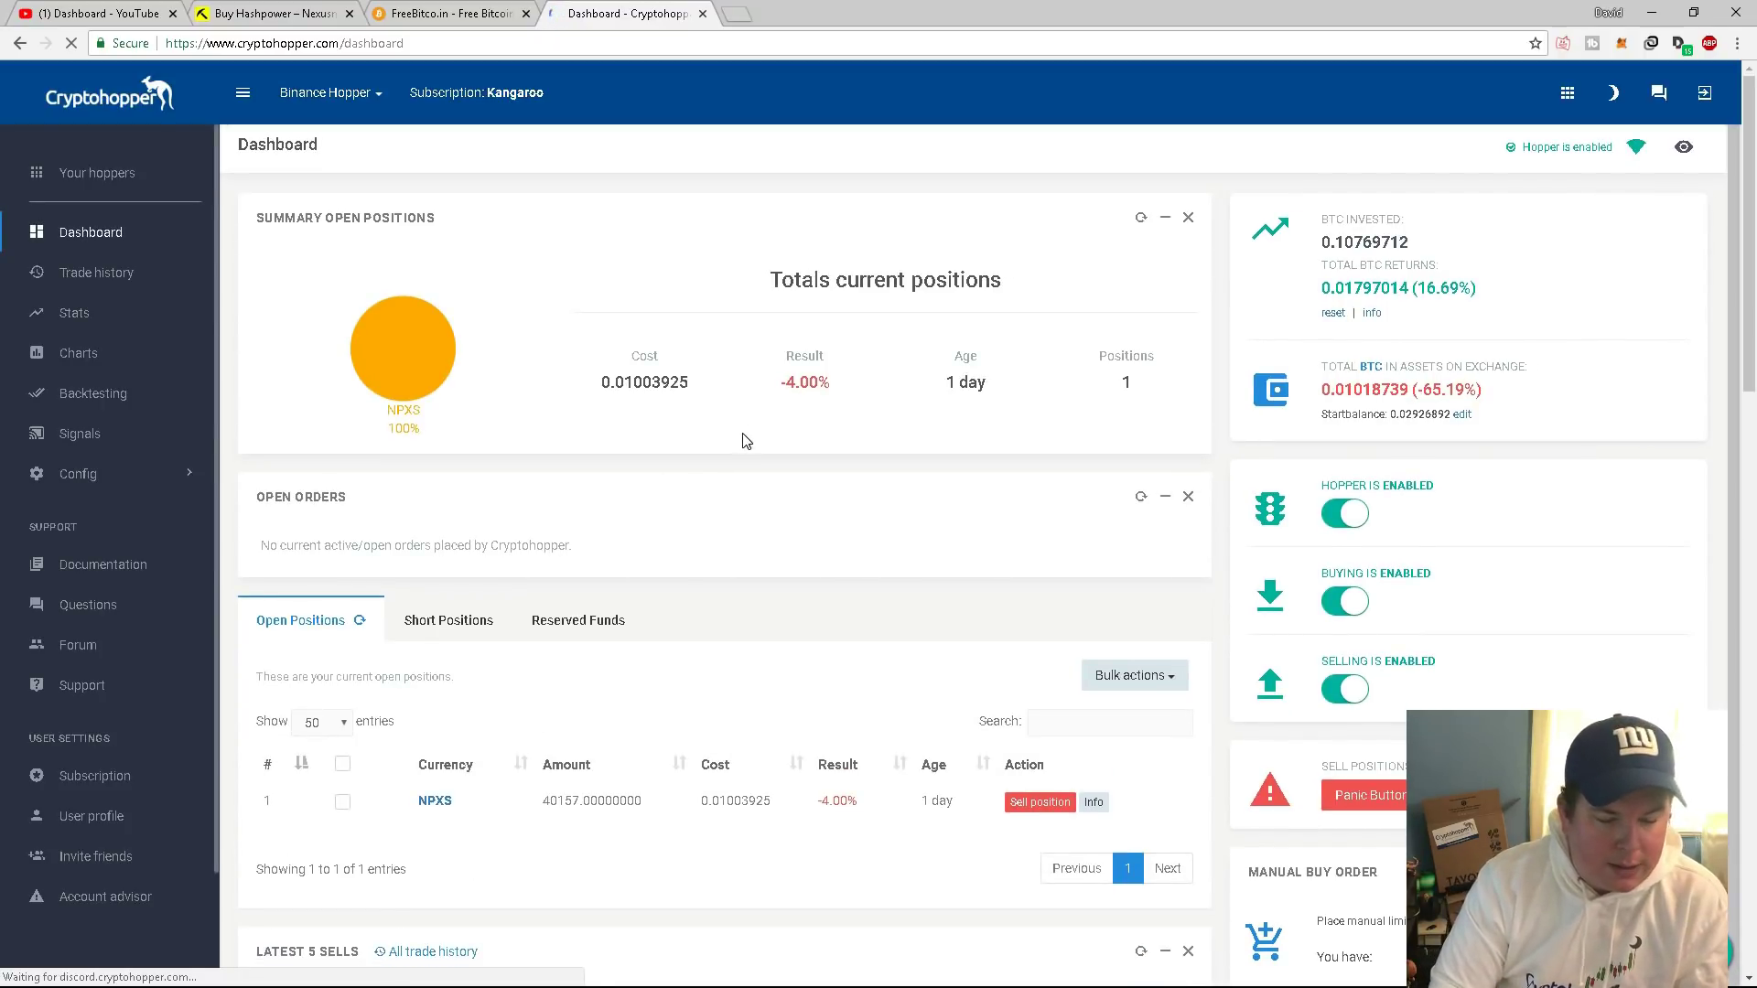
scroll(744, 441, down, 4)
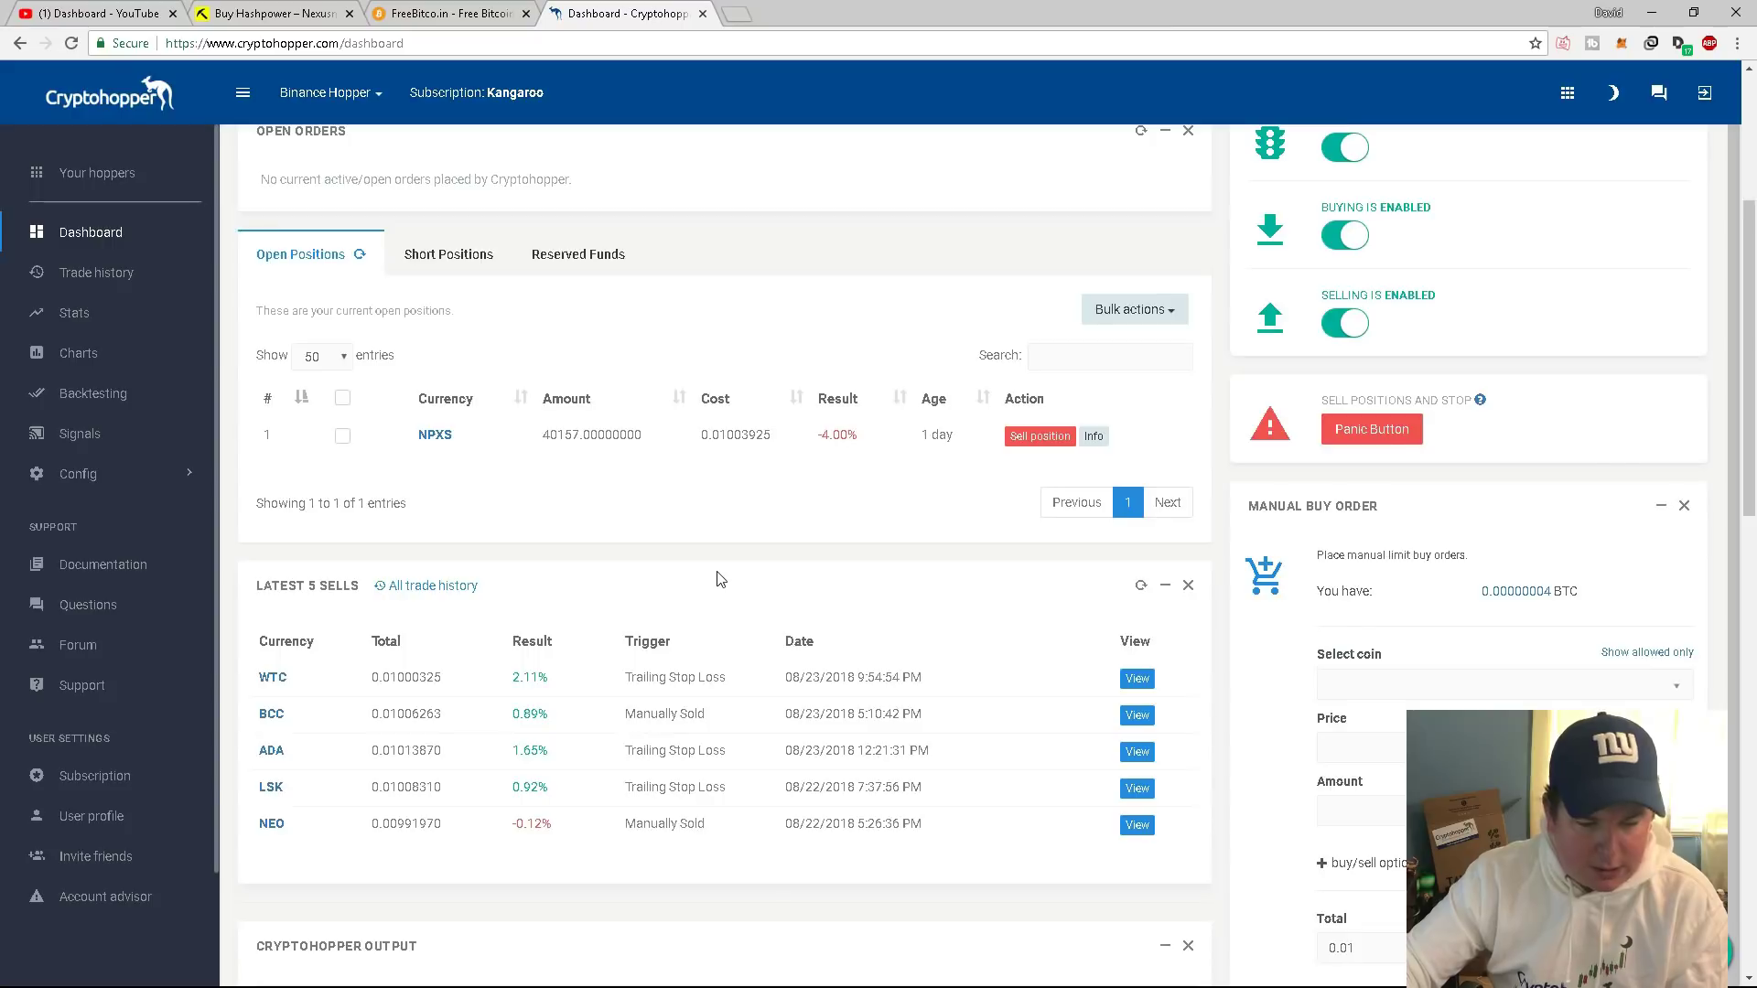
scroll(720, 579, down, 2)
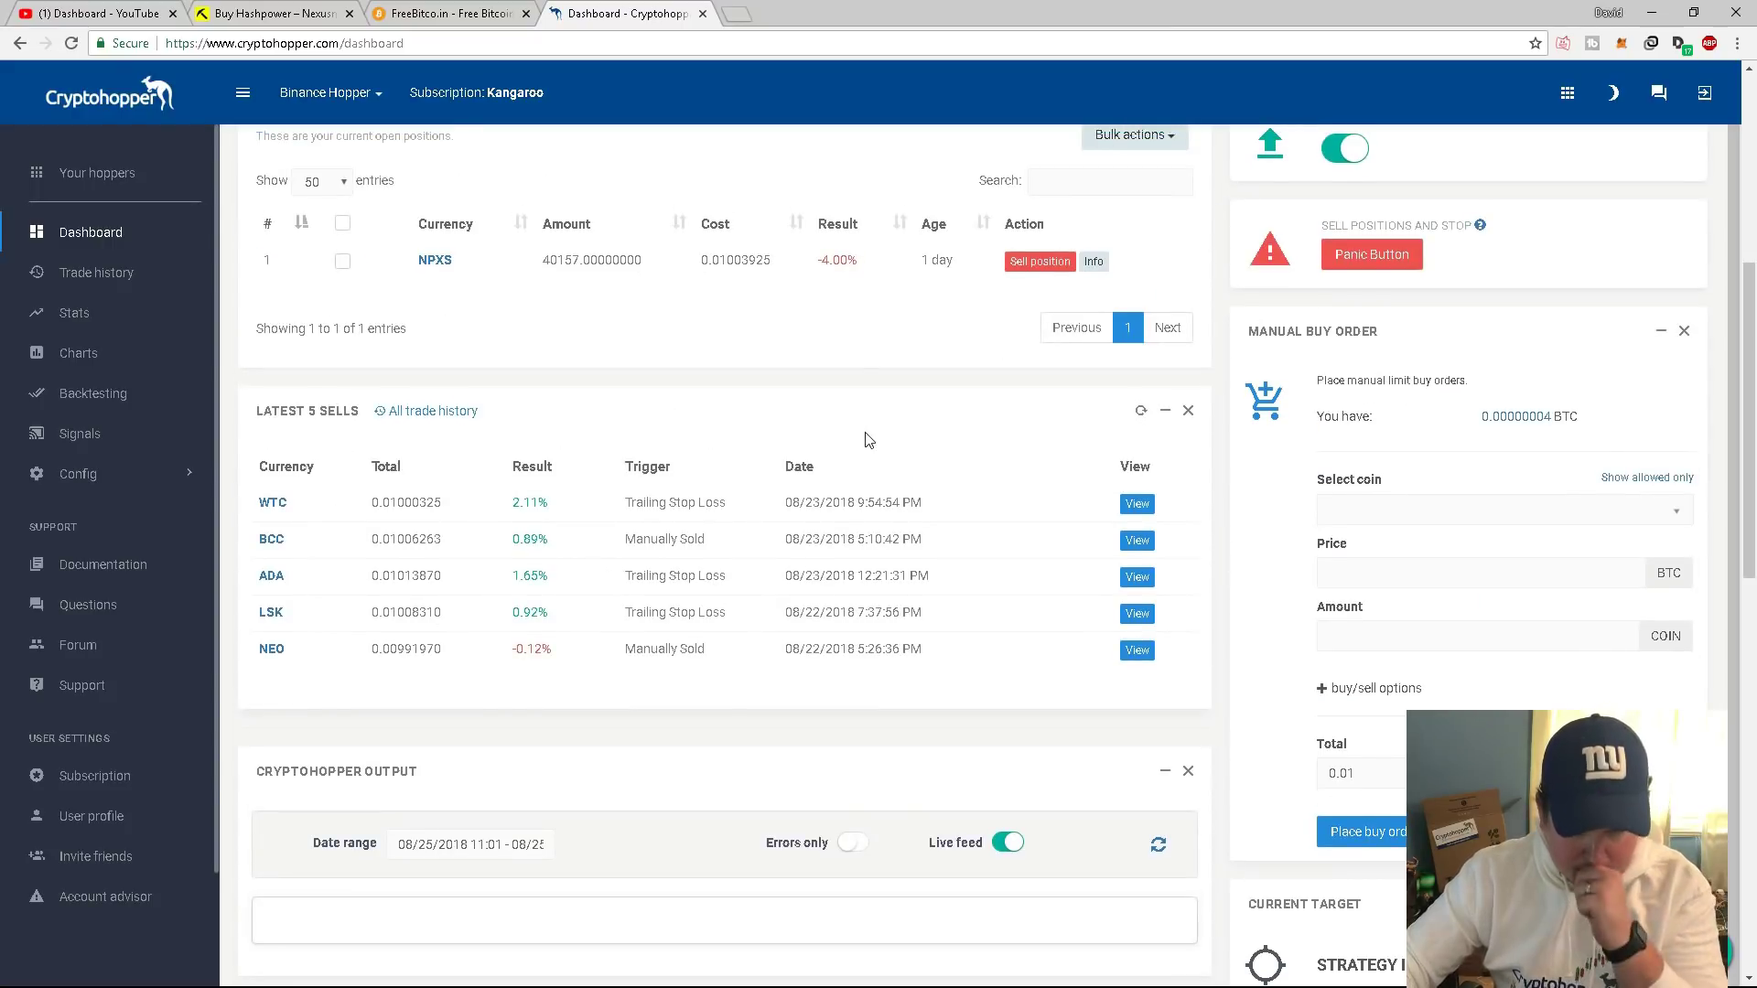
scroll(879, 444, up, 2)
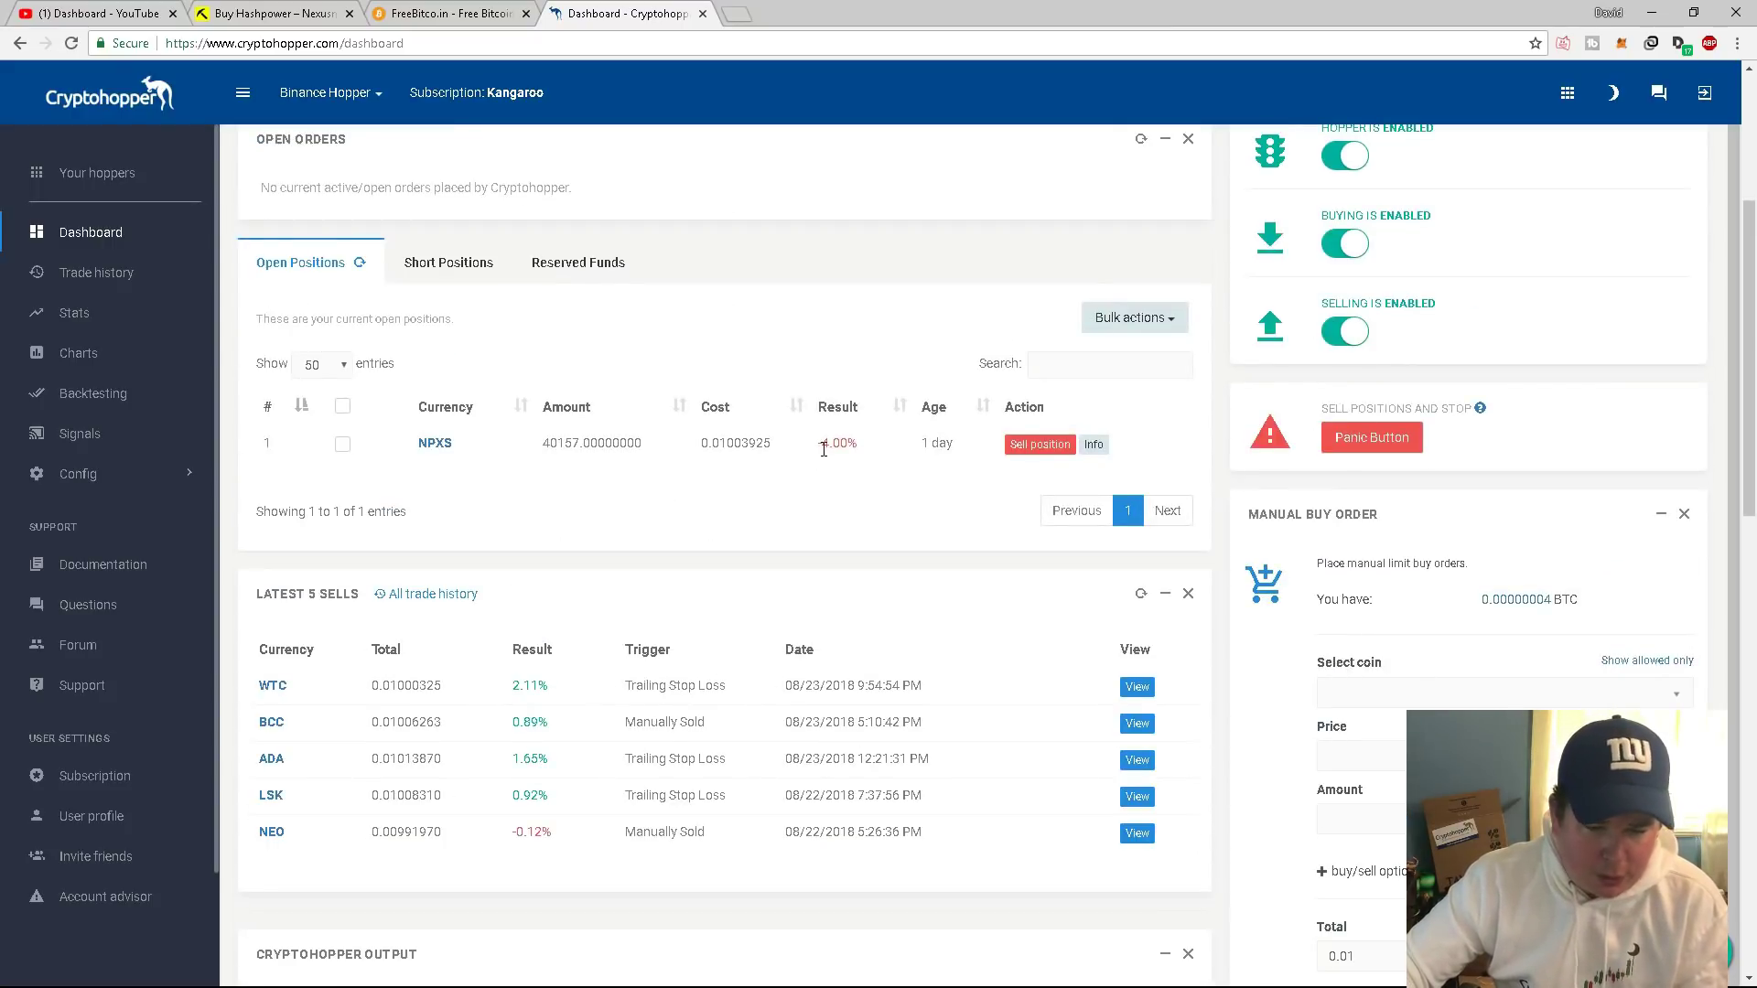
scroll(825, 458, up, 1)
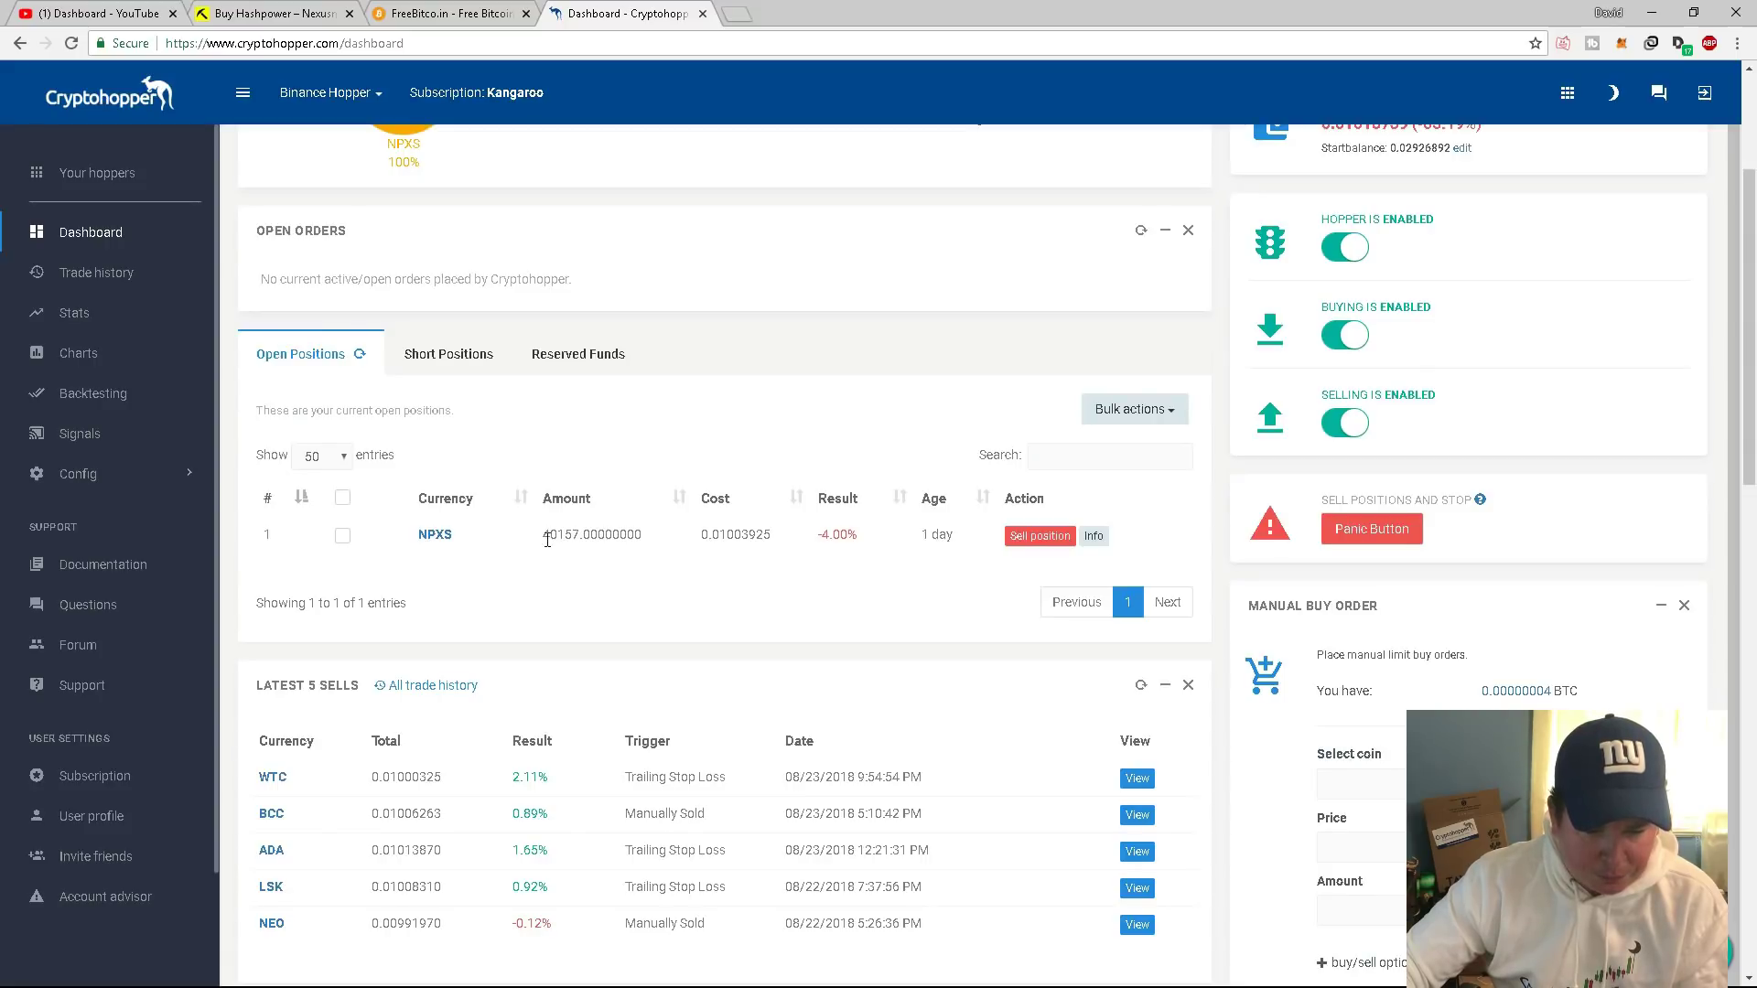
drag(546, 537, 752, 578)
click(750, 576)
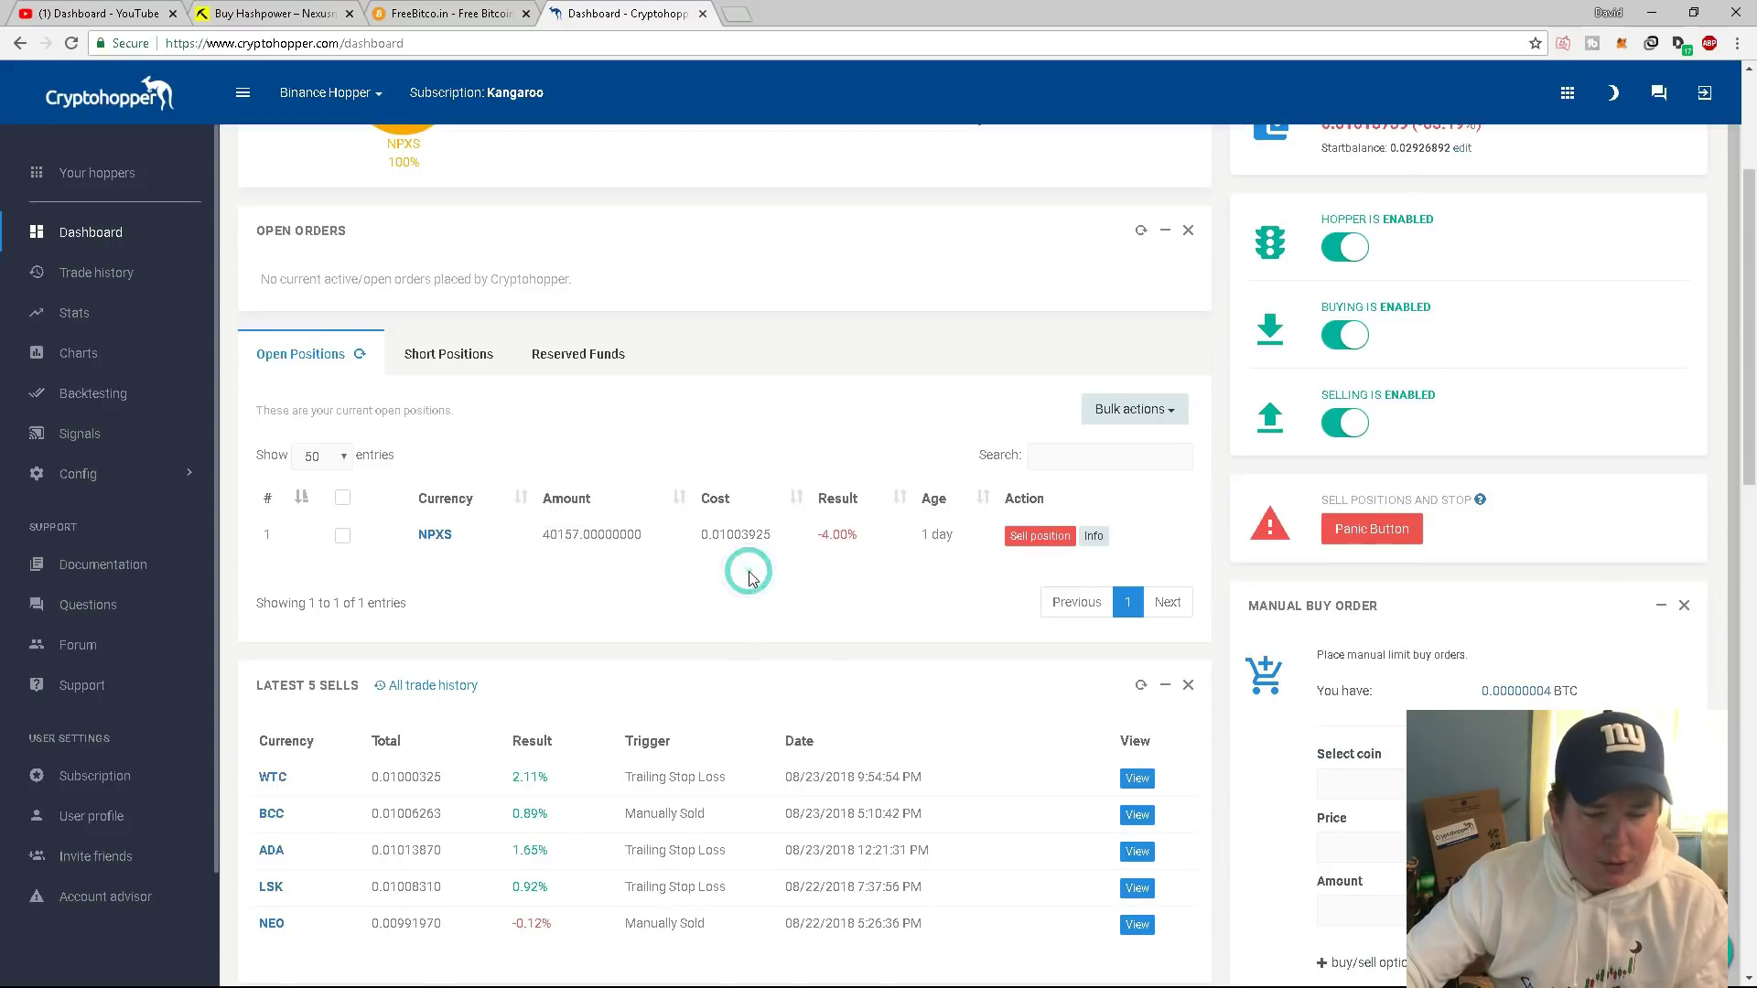
scroll(755, 585, up, 1)
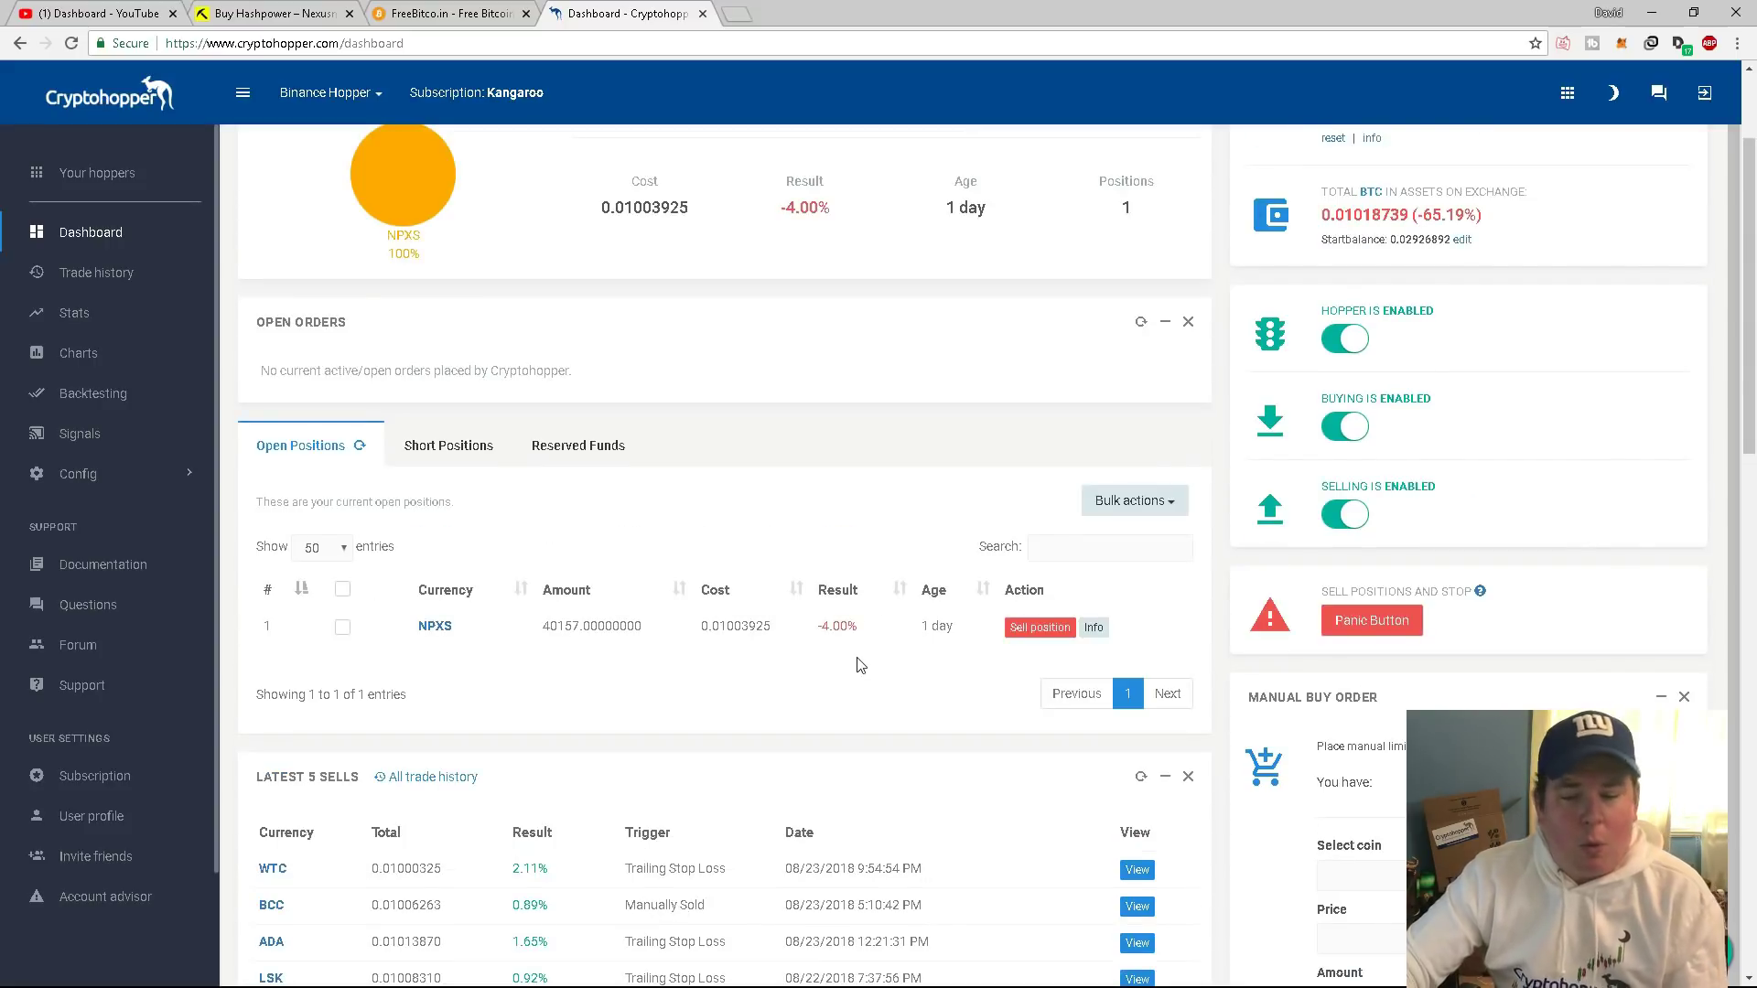
Review the dashboard's BTC invested, total BTC returns and total BTC in assets on the exchange.
scroll(858, 662, up, 2)
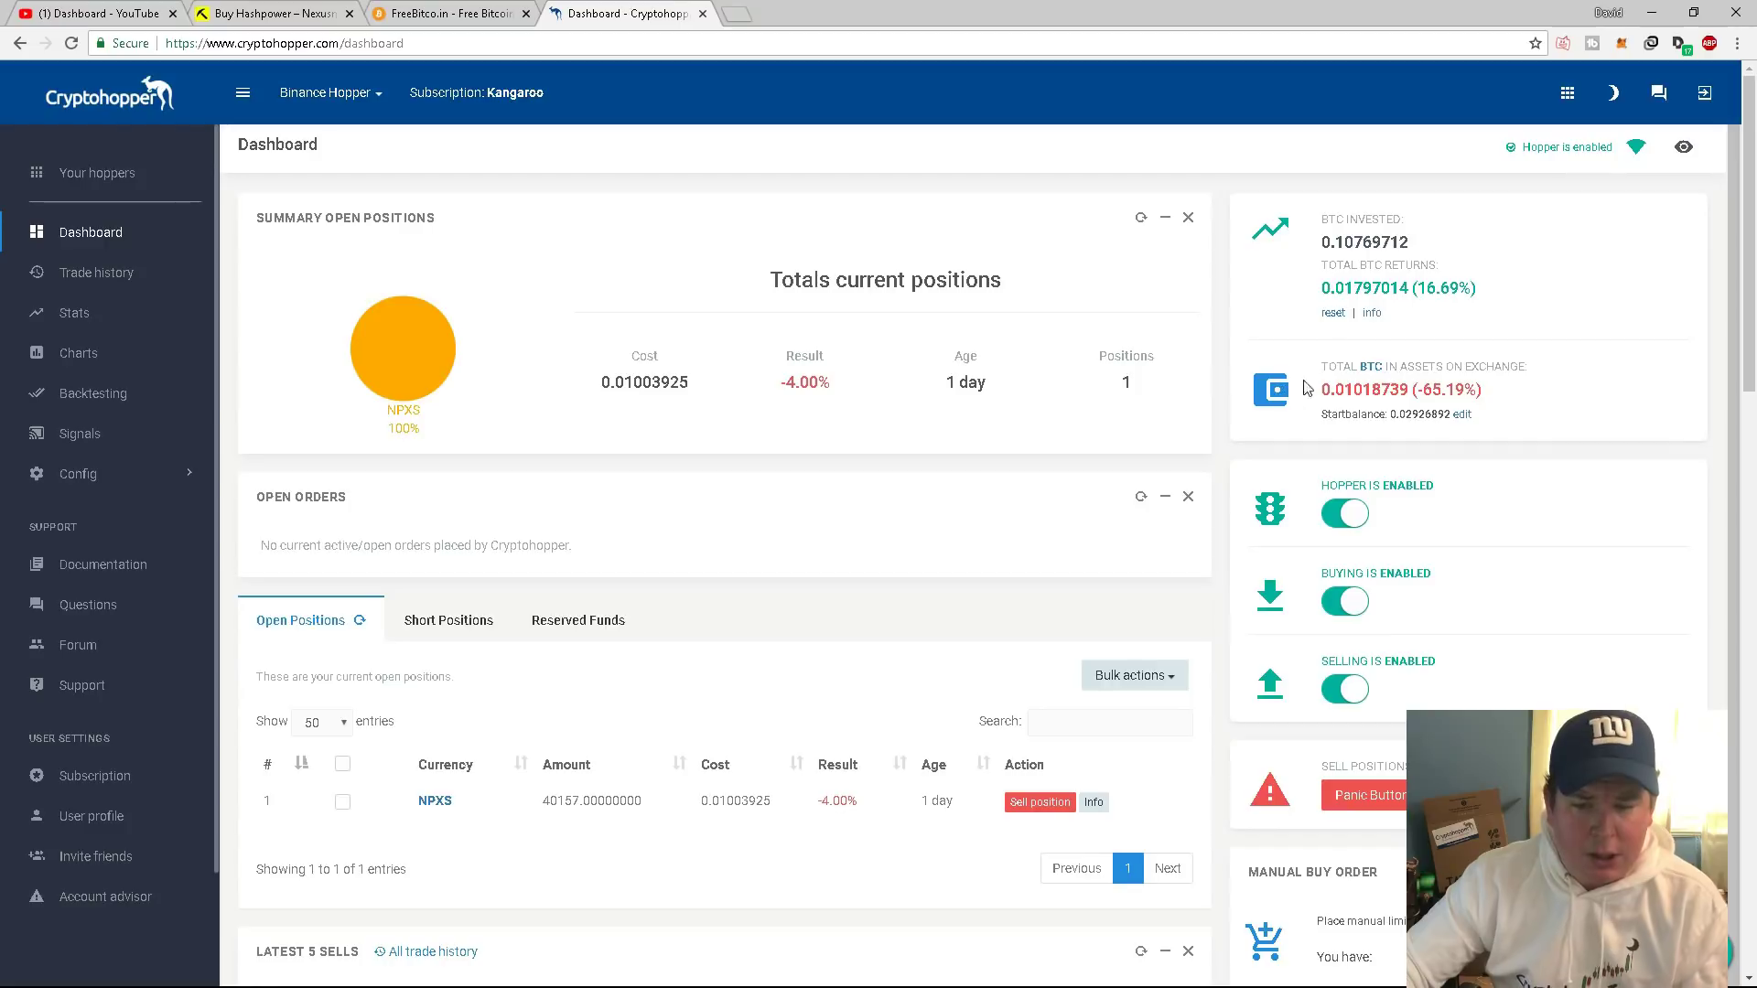
drag(1494, 281, 1319, 240)
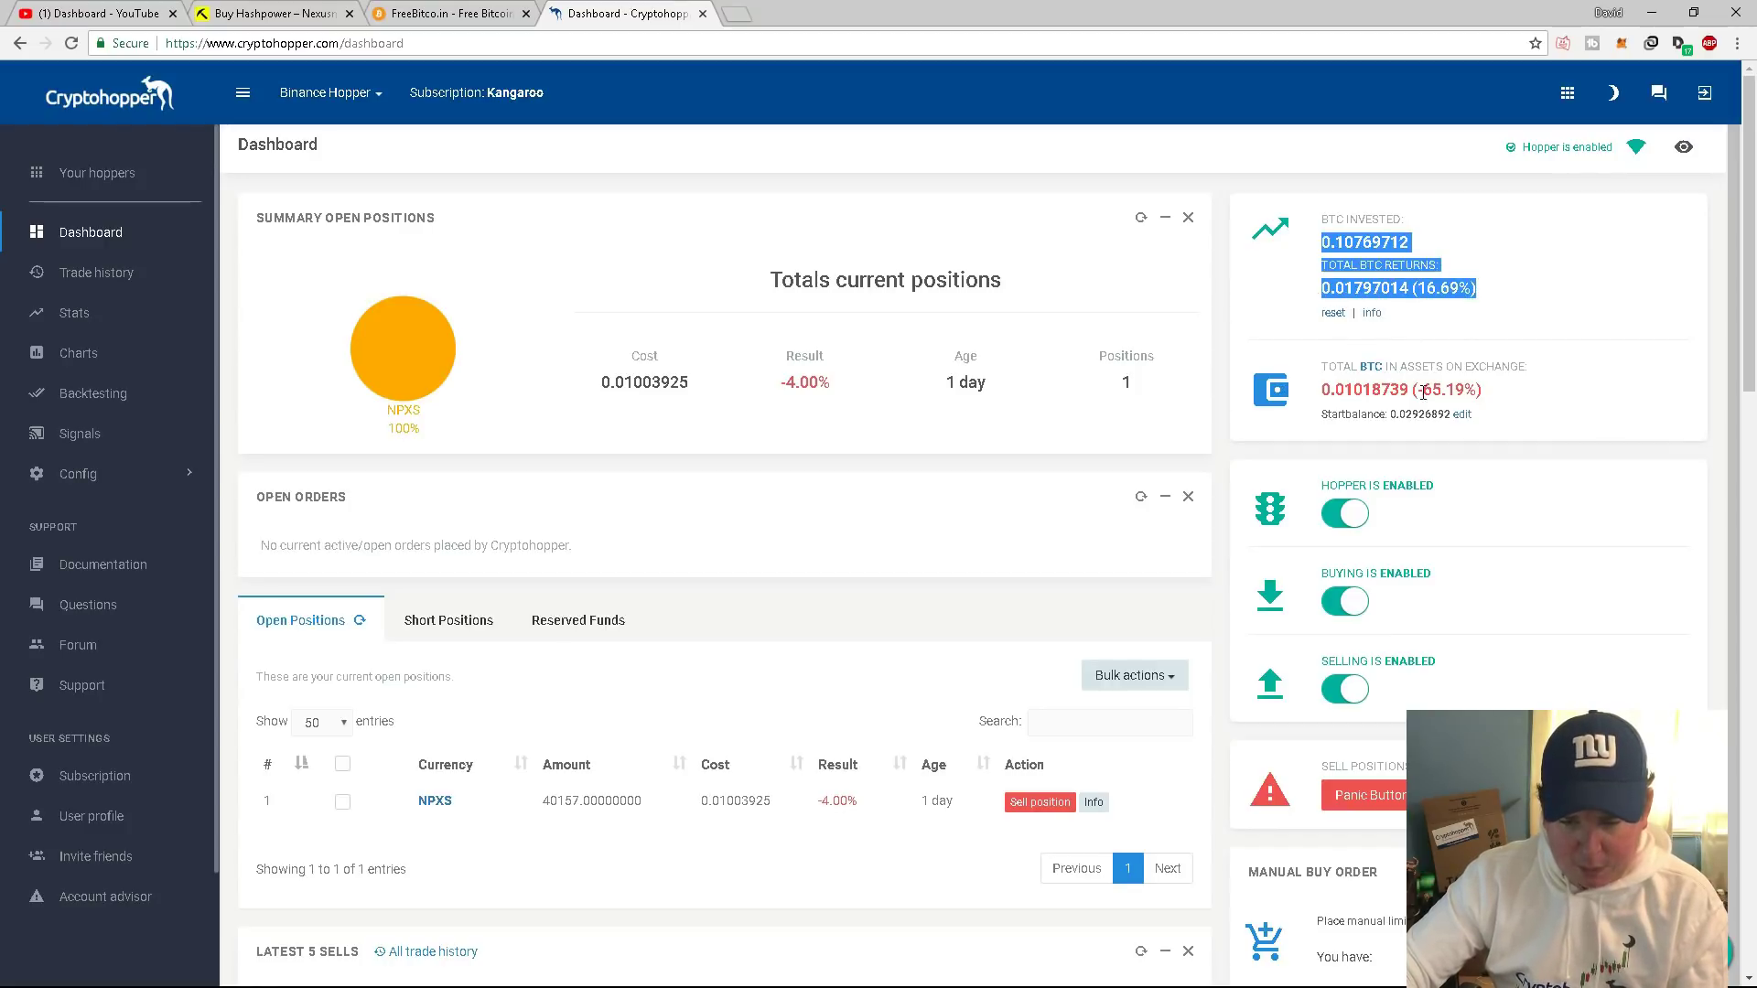
click(1495, 413)
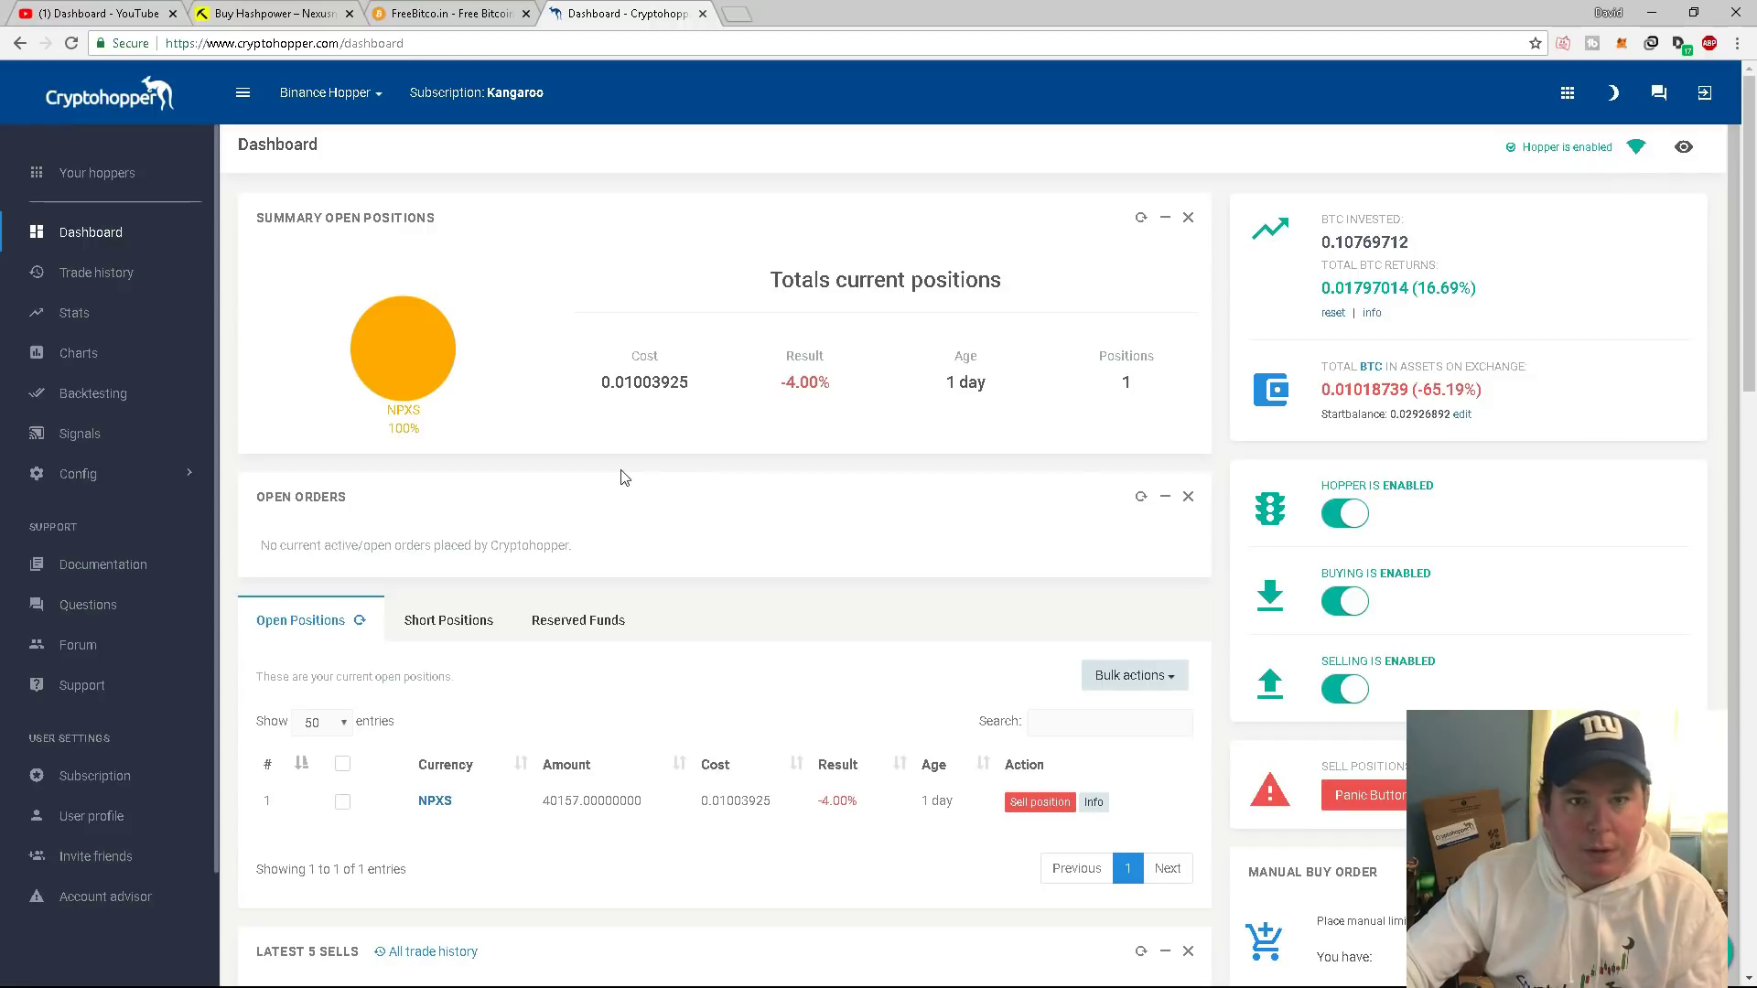
Read the help for the Signals only option in the base configuration's strategy settings, and open the hopper's signal configurations.
scroll(621, 477, down, 3)
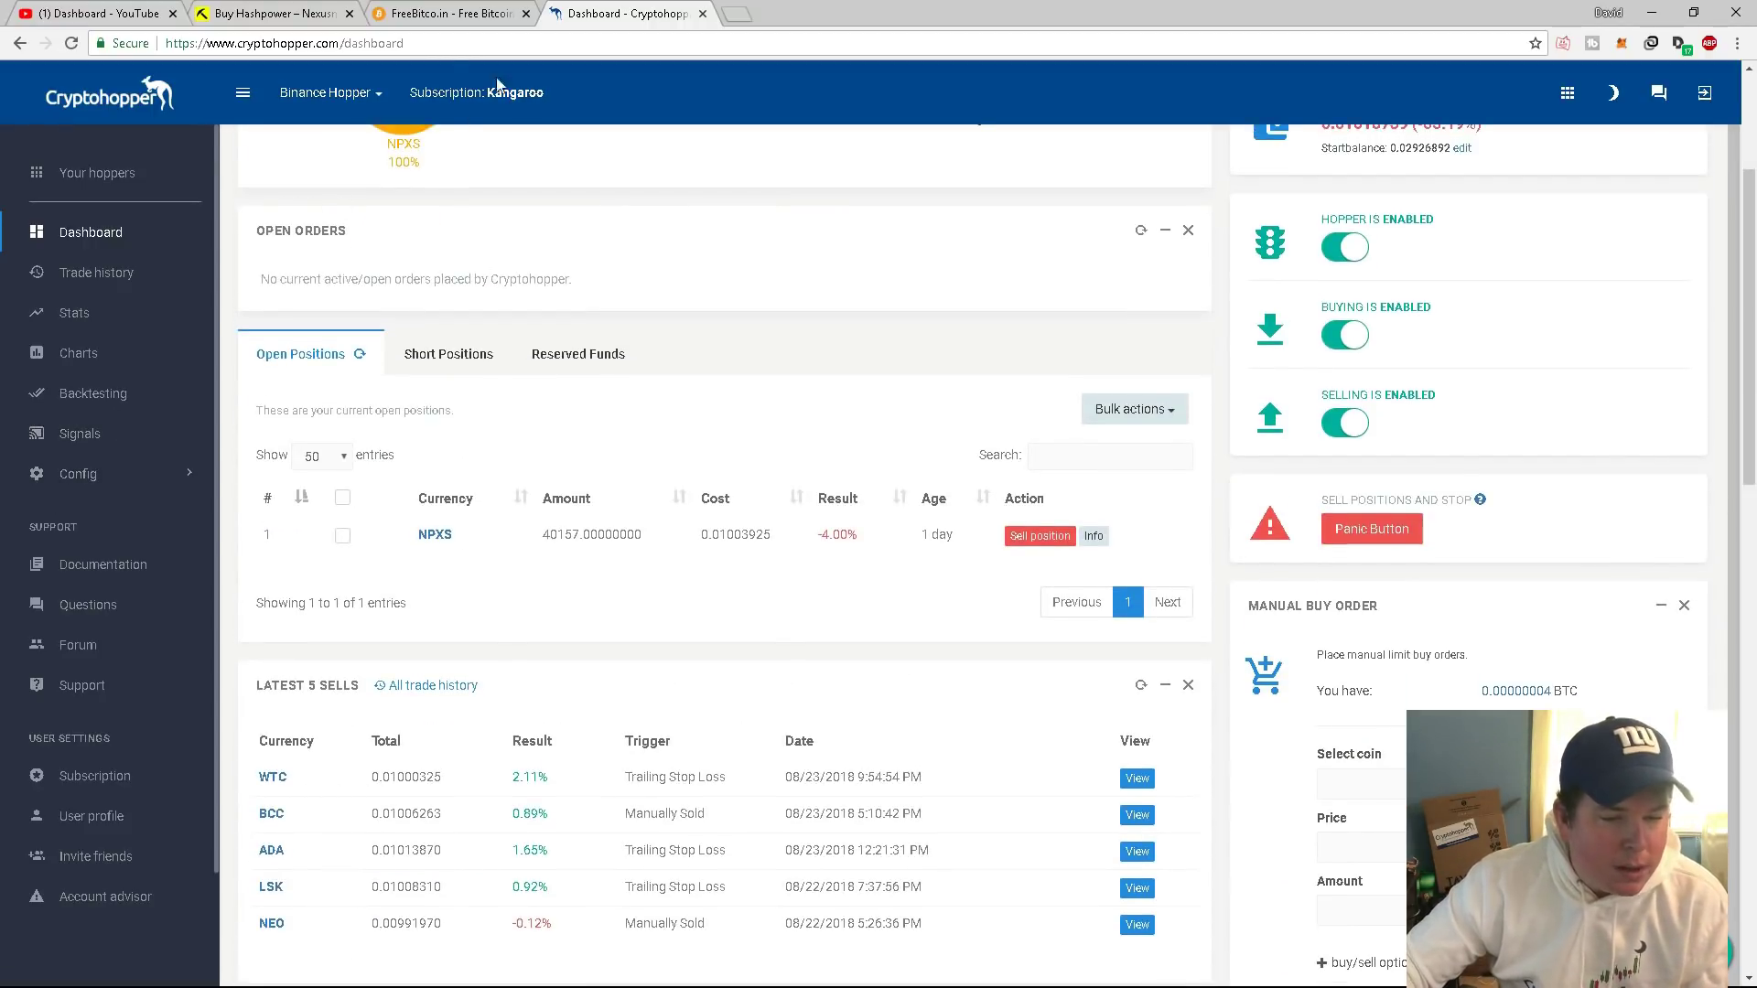
click(81, 474)
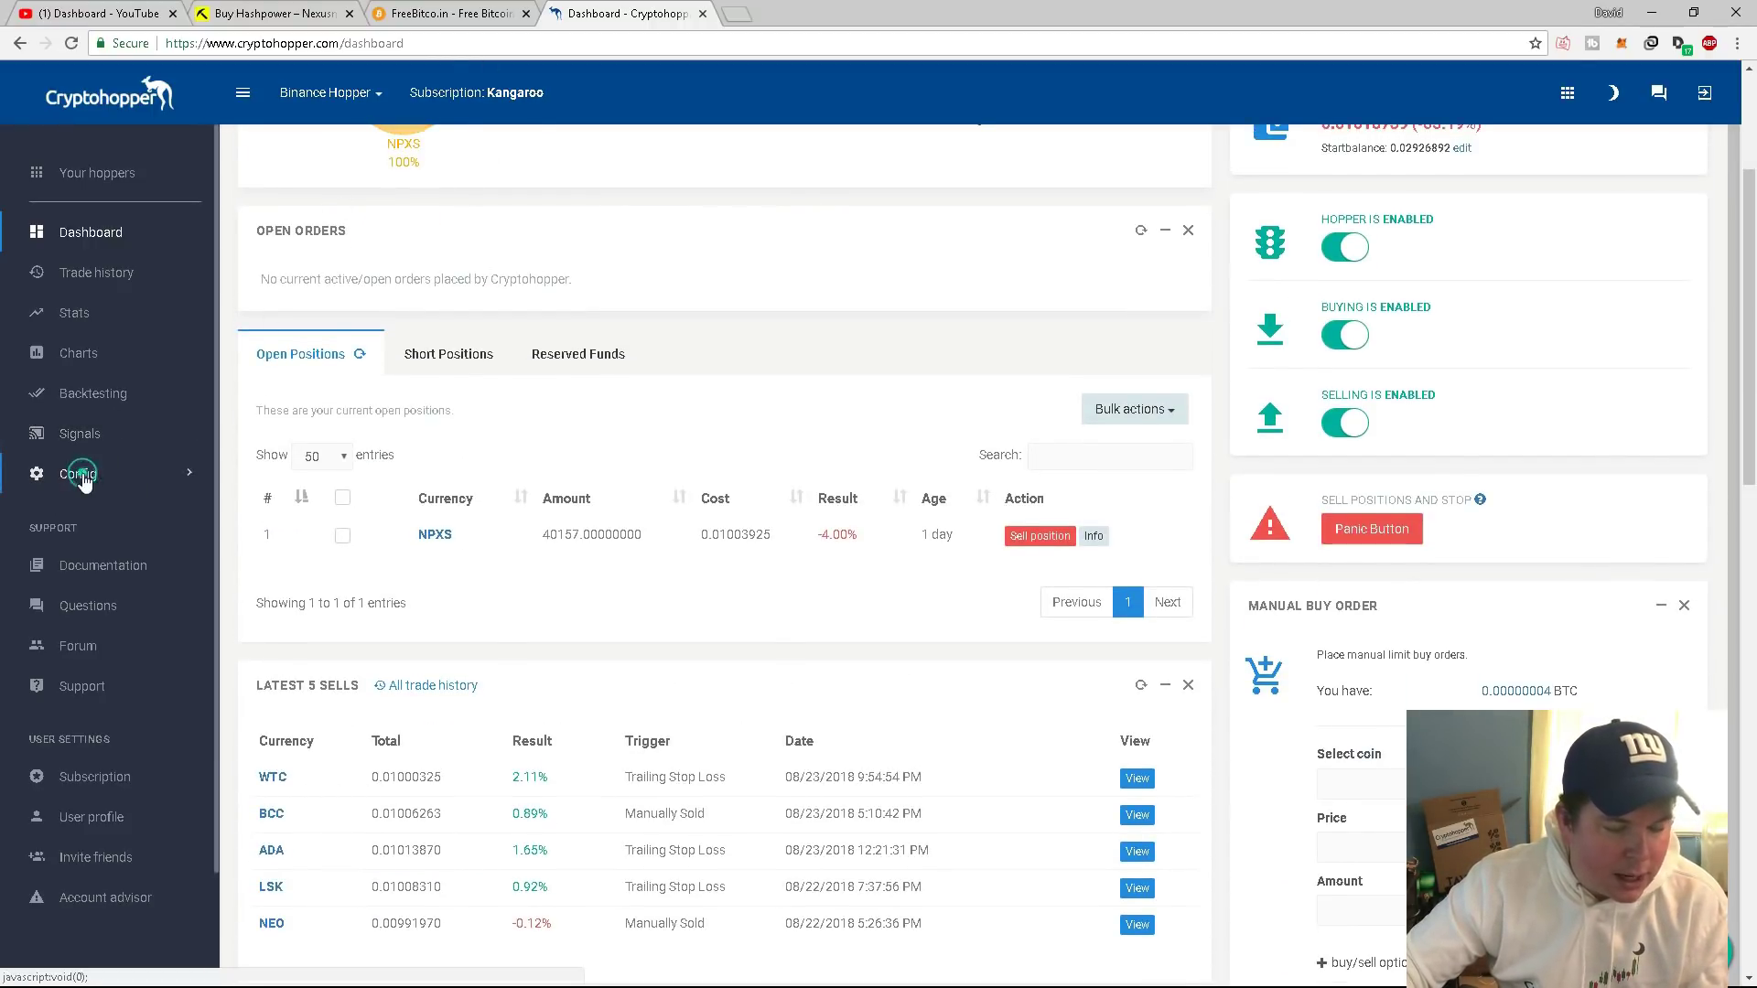
click(90, 511)
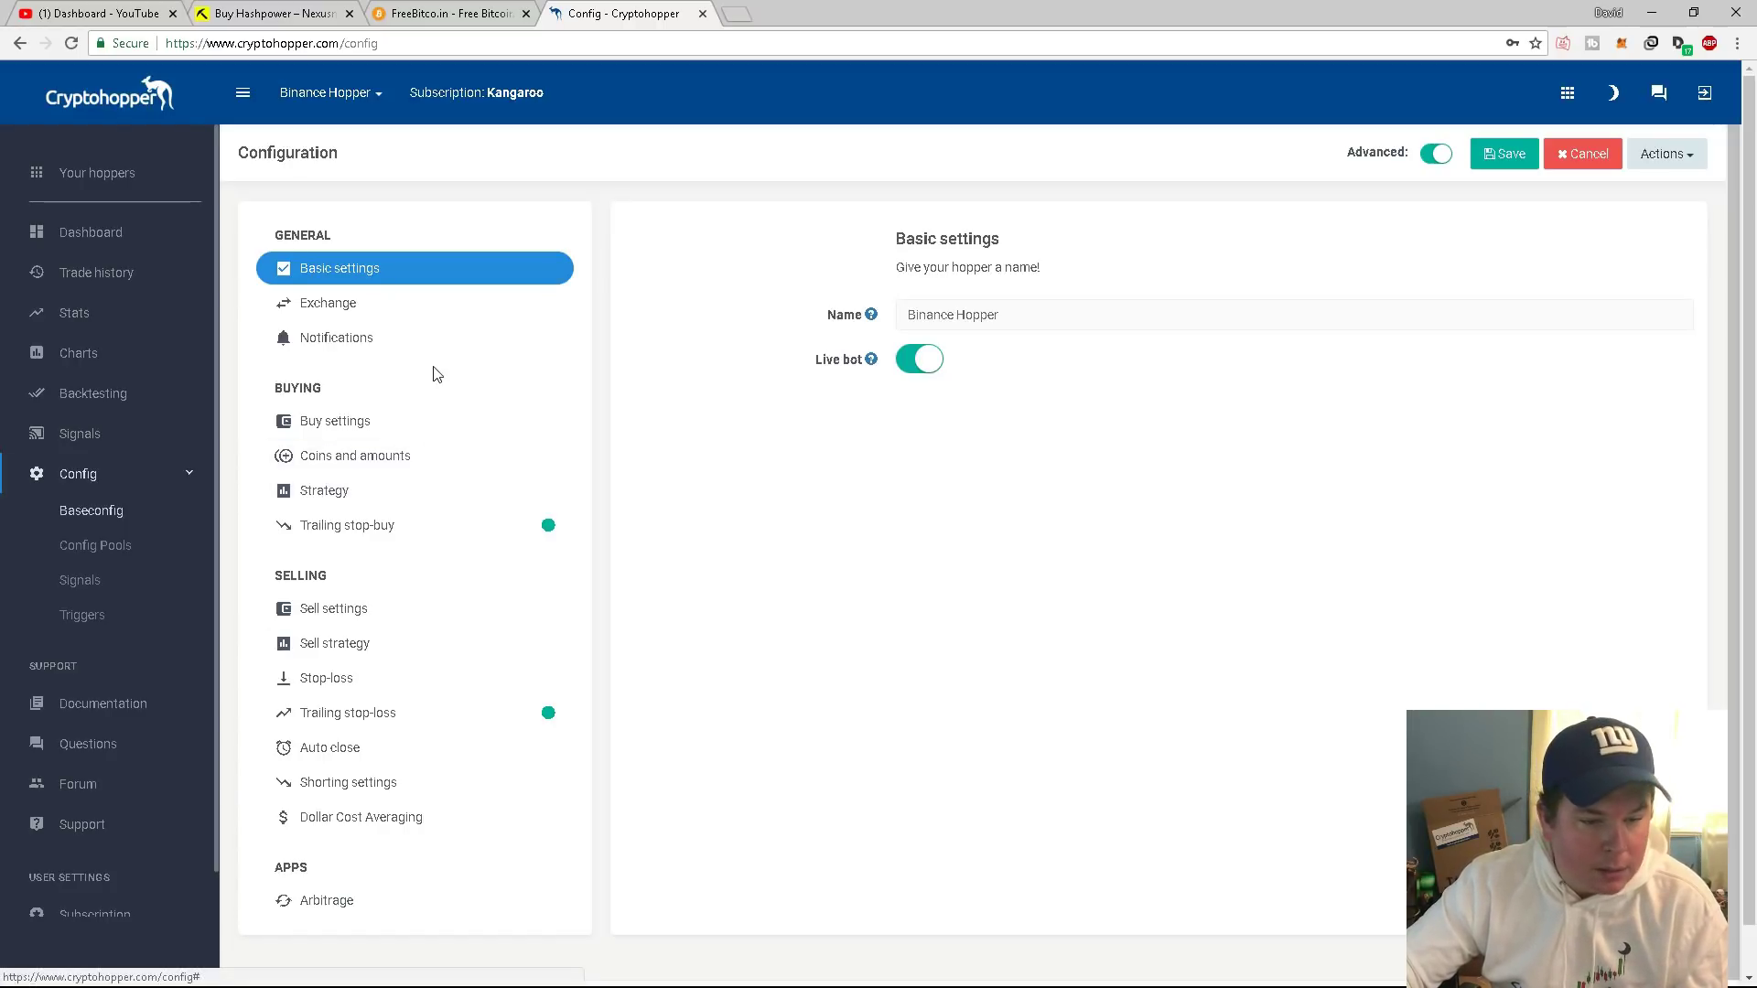
click(386, 508)
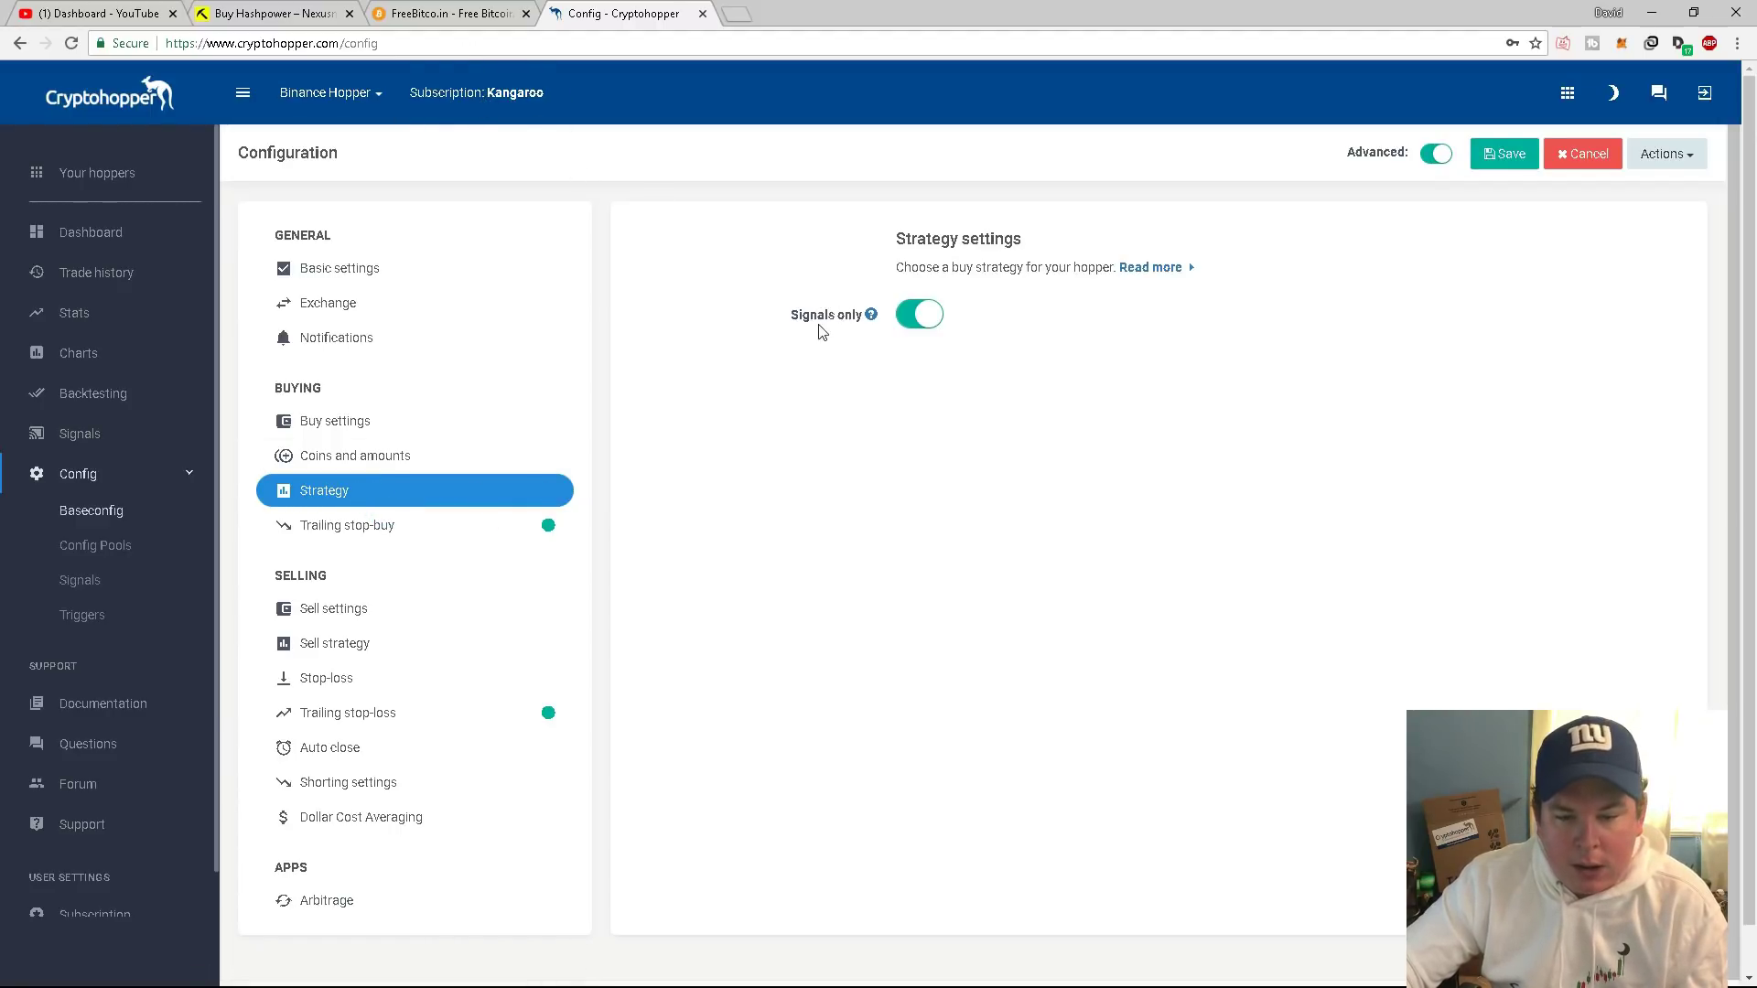
click(871, 315)
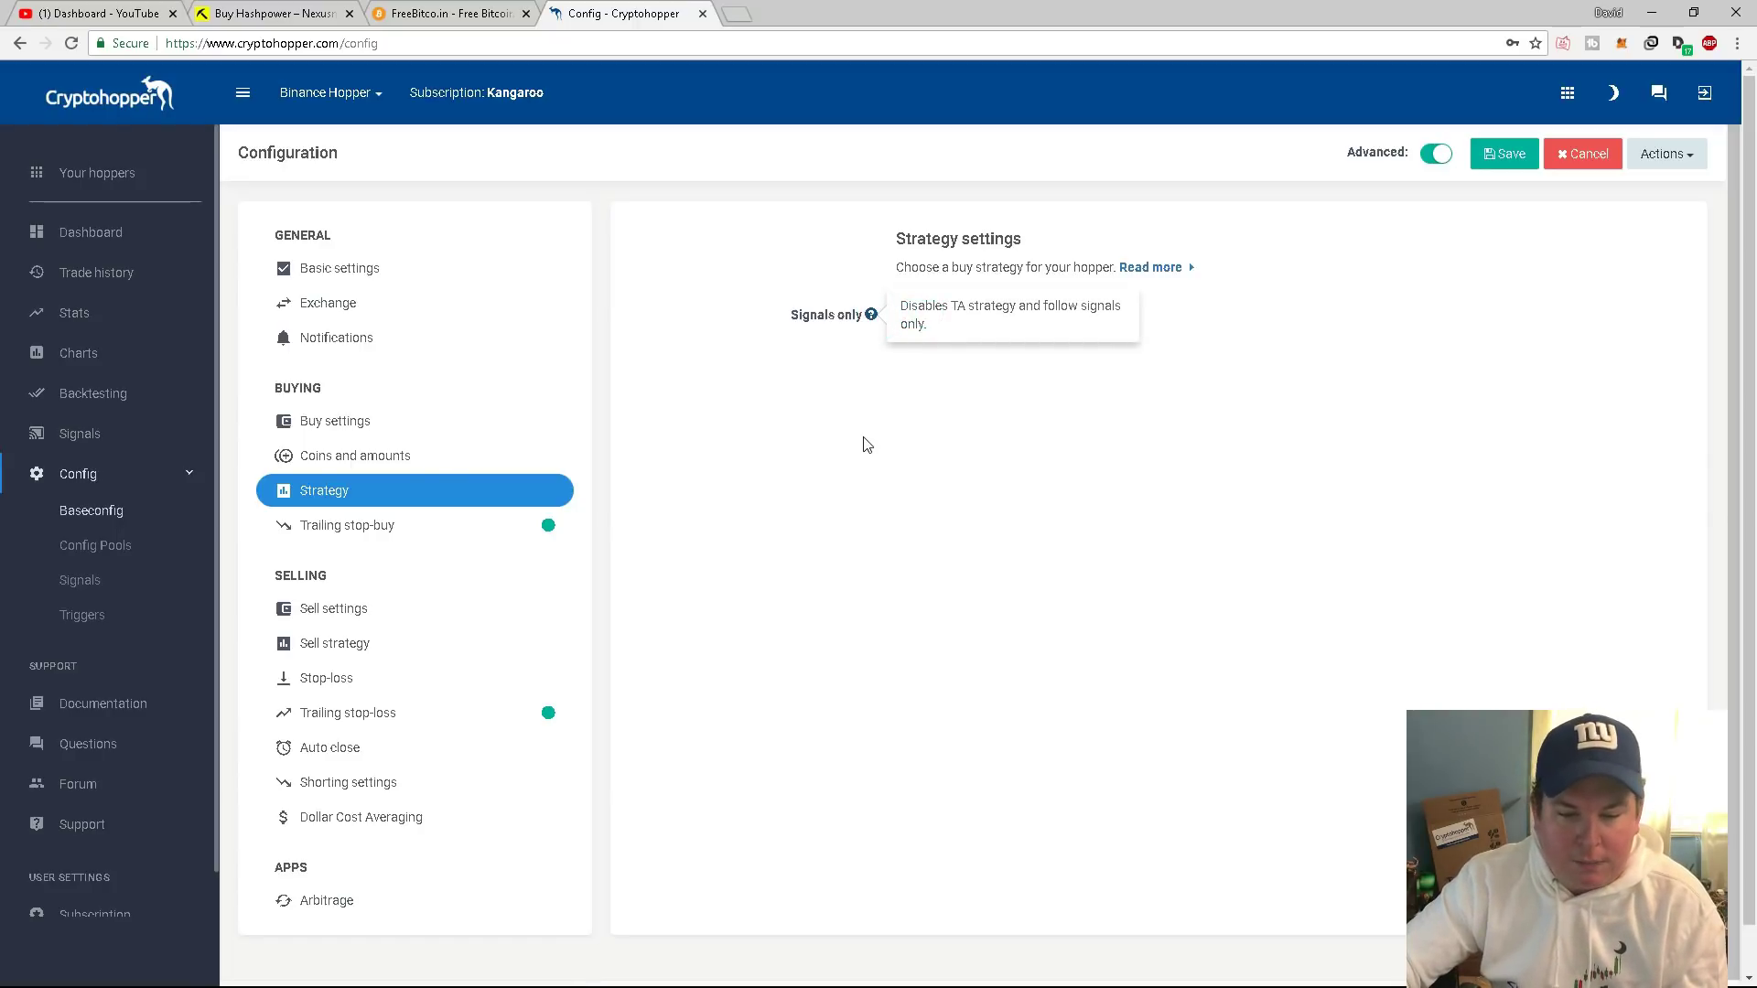
click(863, 431)
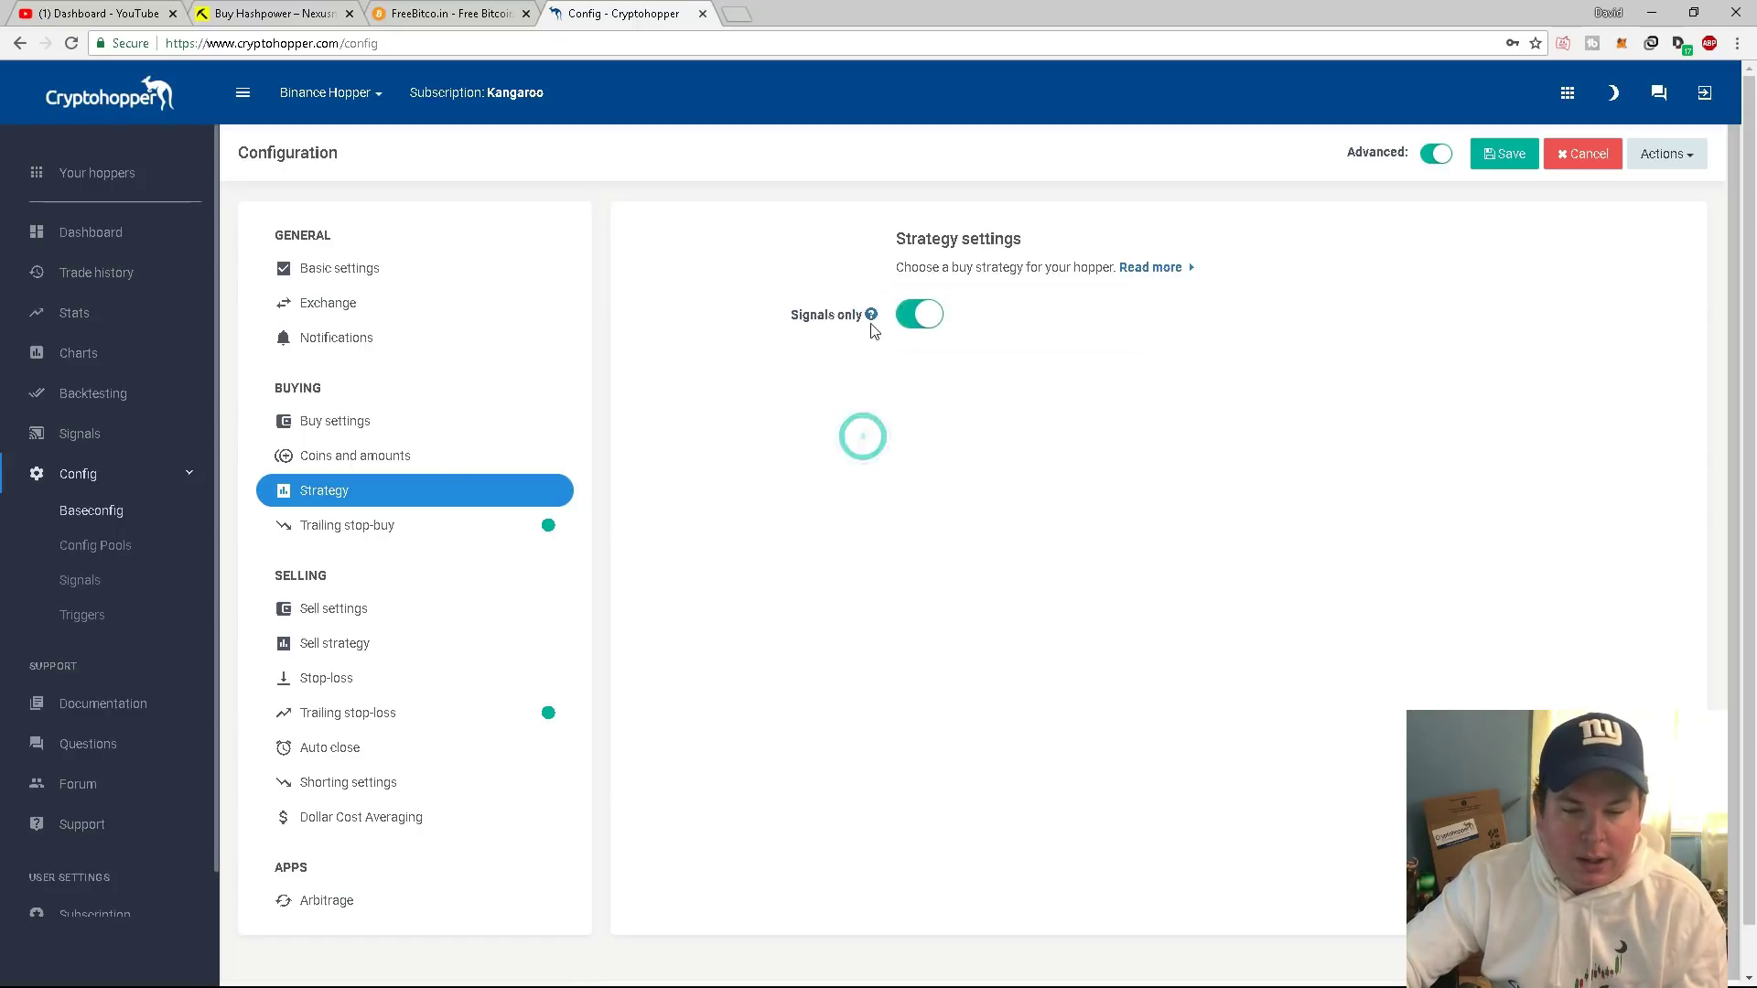
click(98, 580)
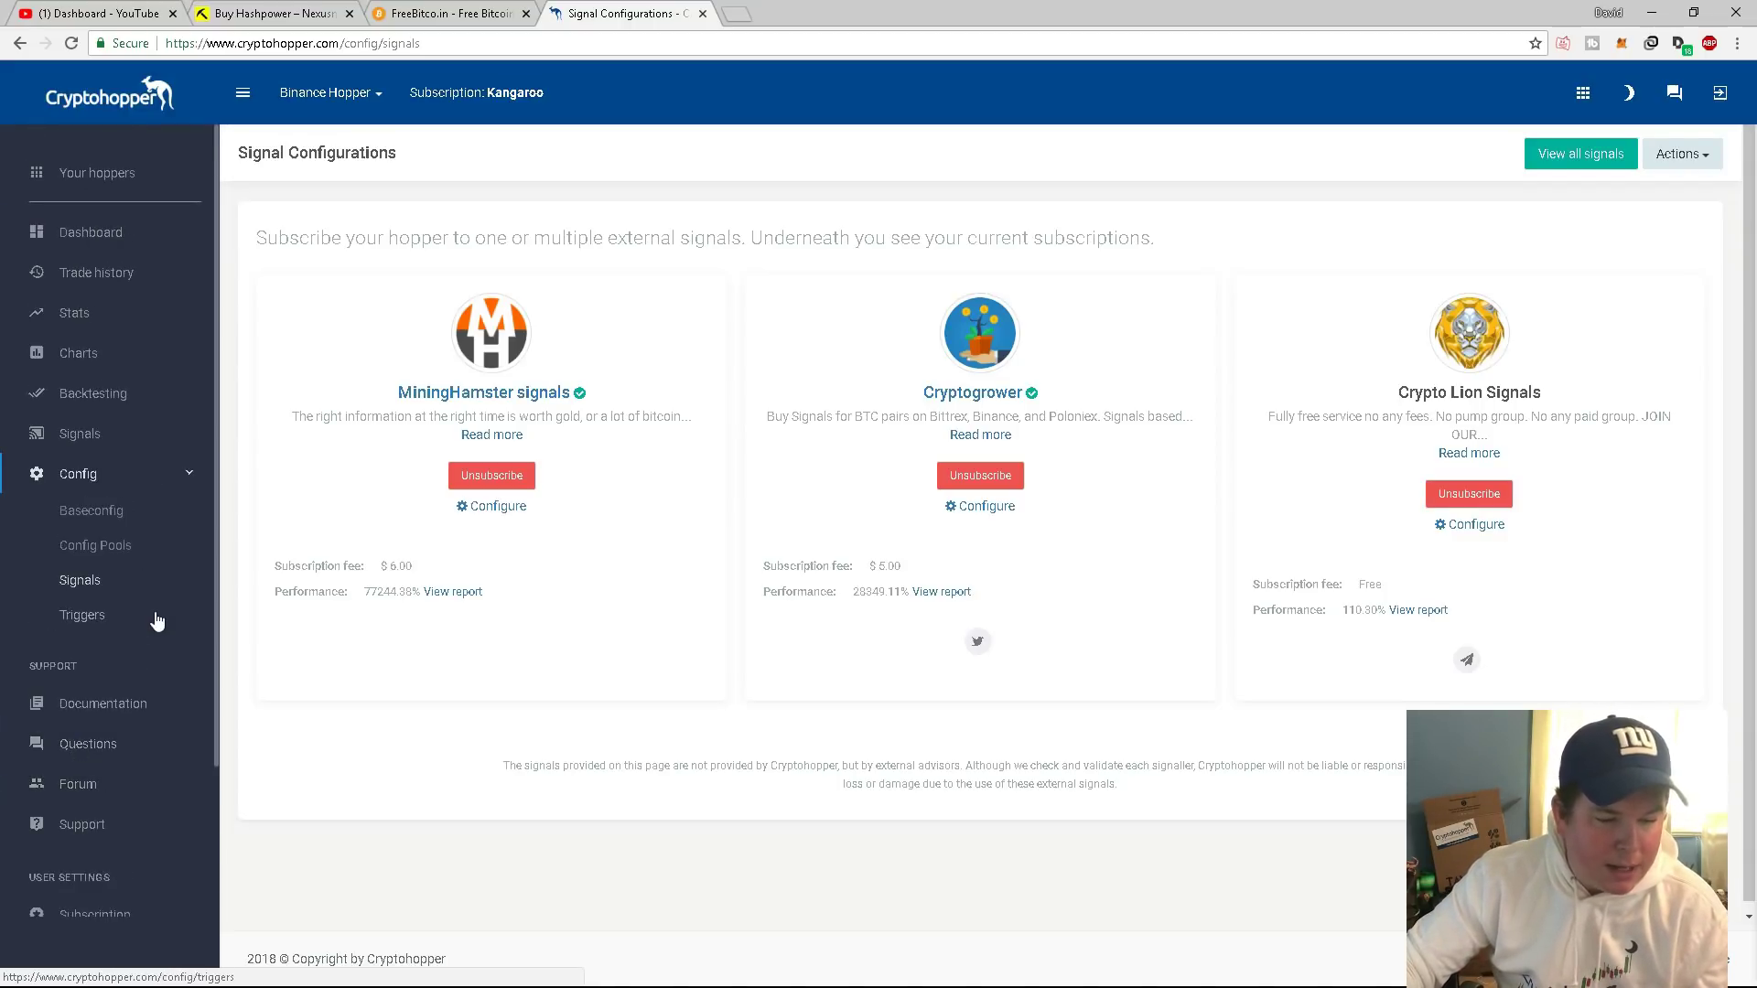
Open the account's subscription page and display the available subscription plans.
scroll(135, 764, down, 3)
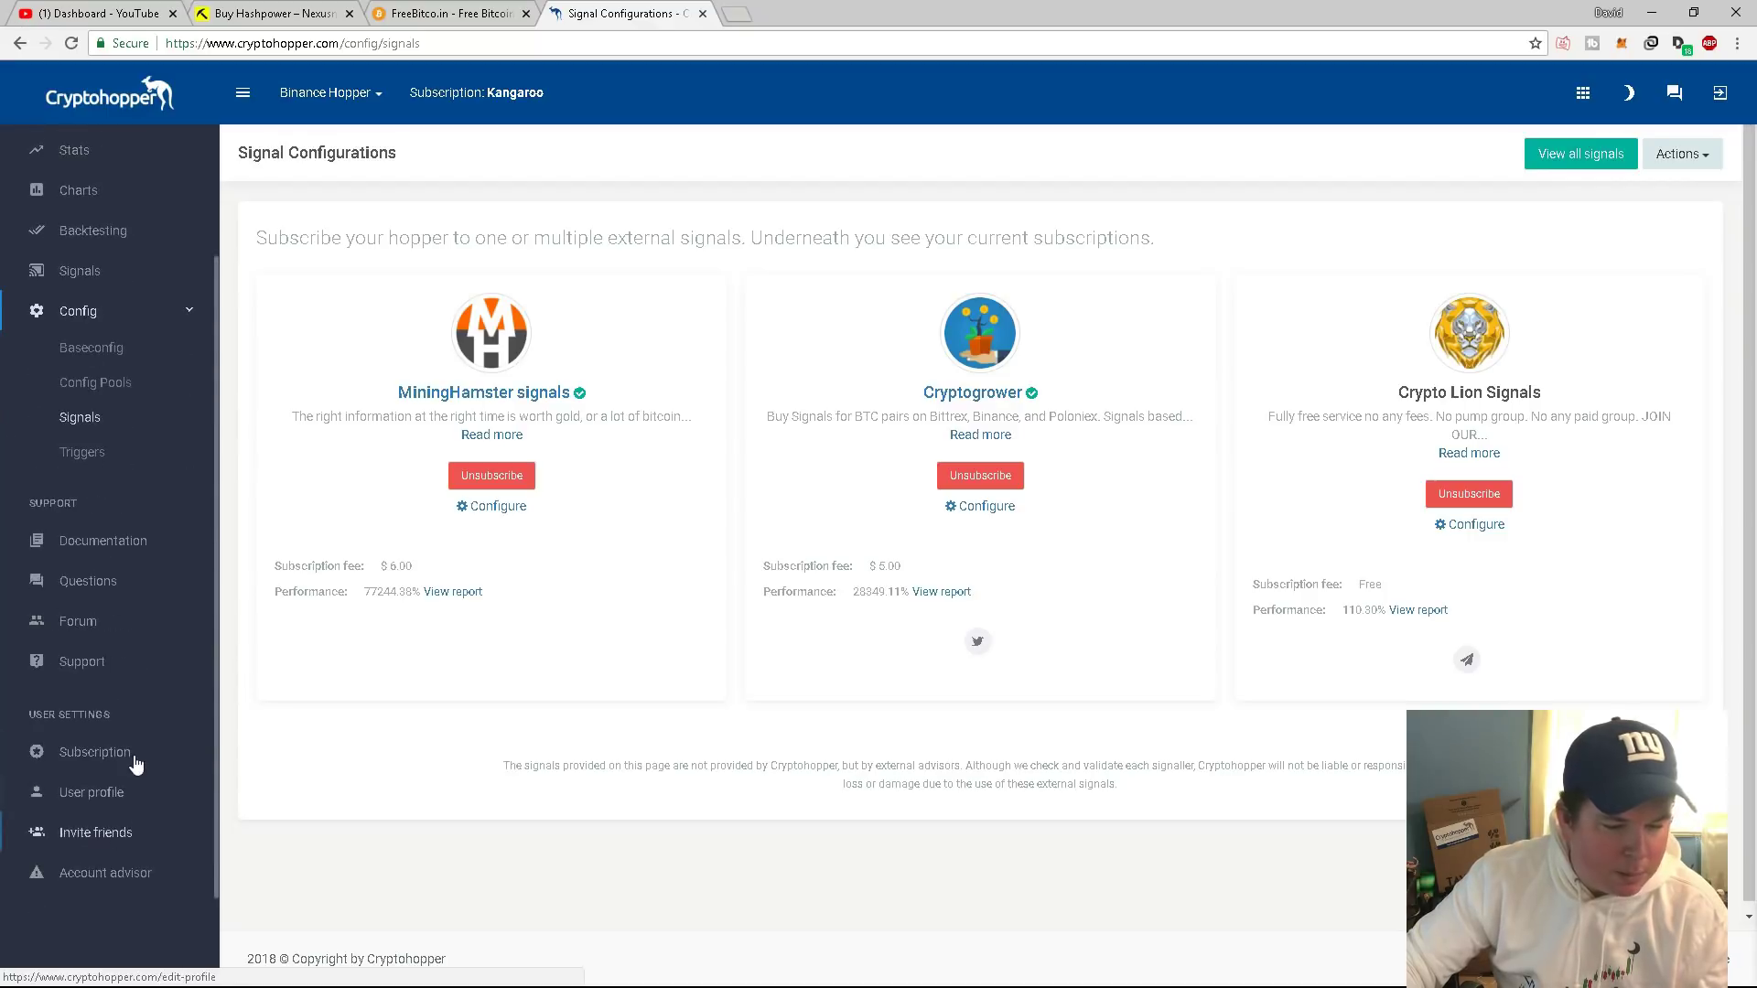
click(105, 752)
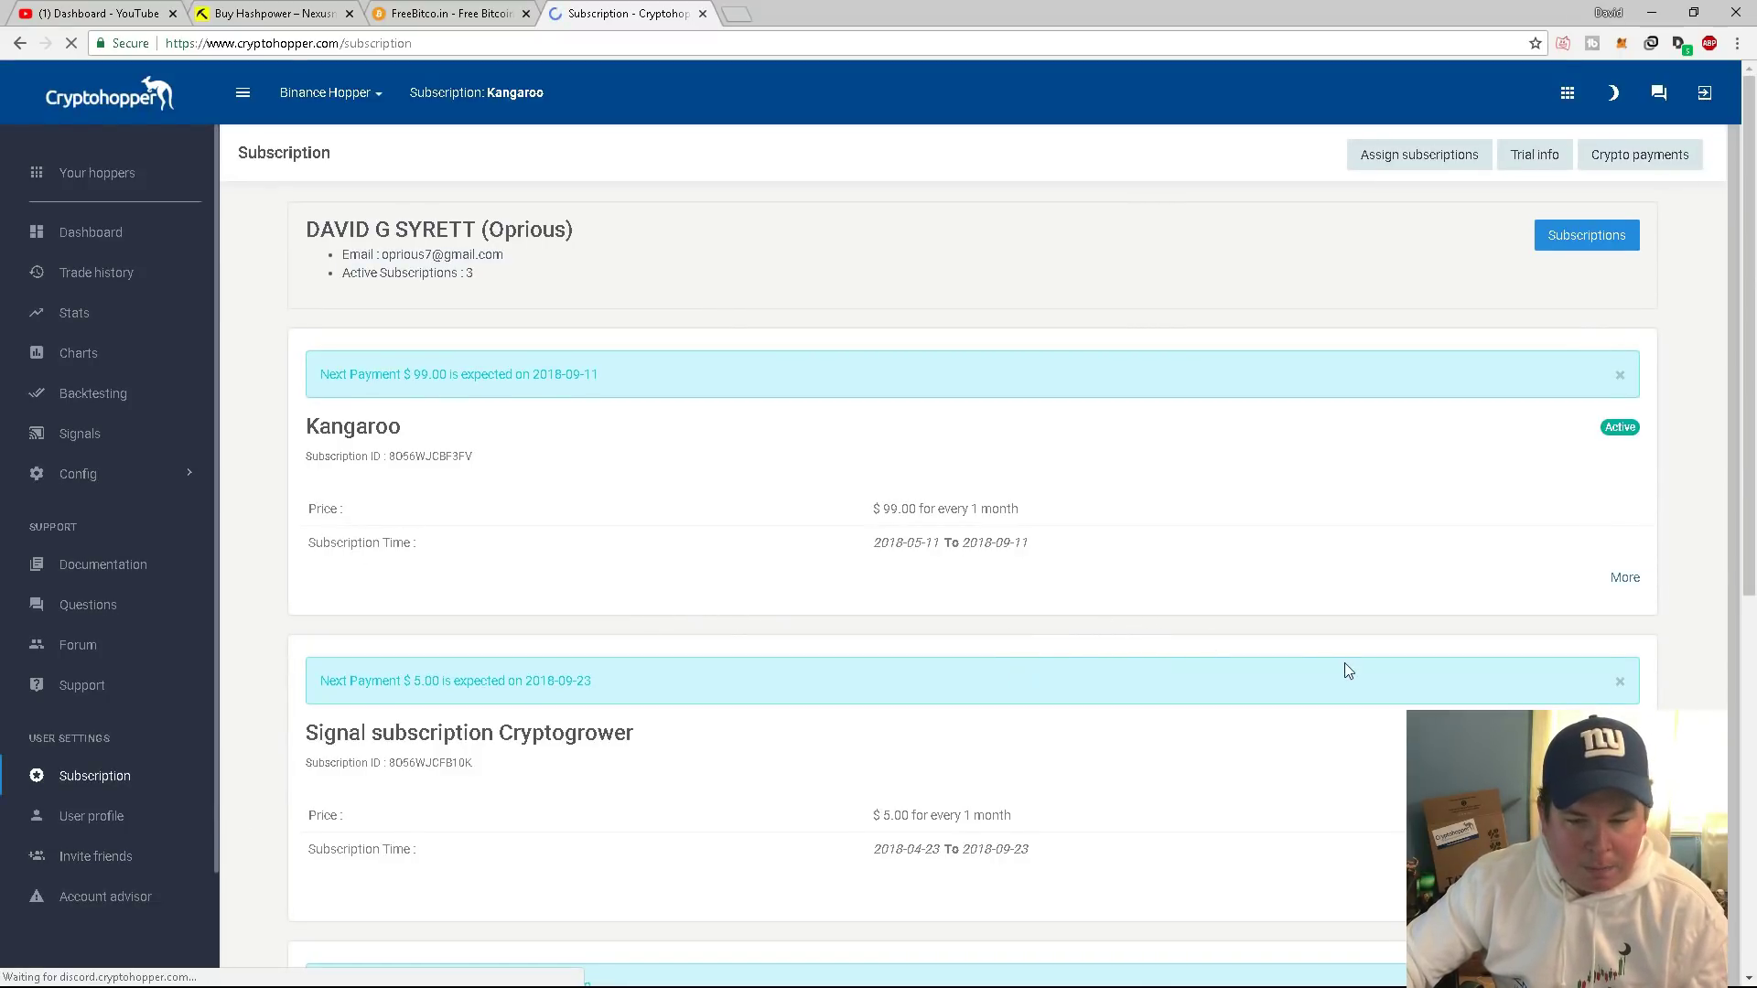
click(1574, 229)
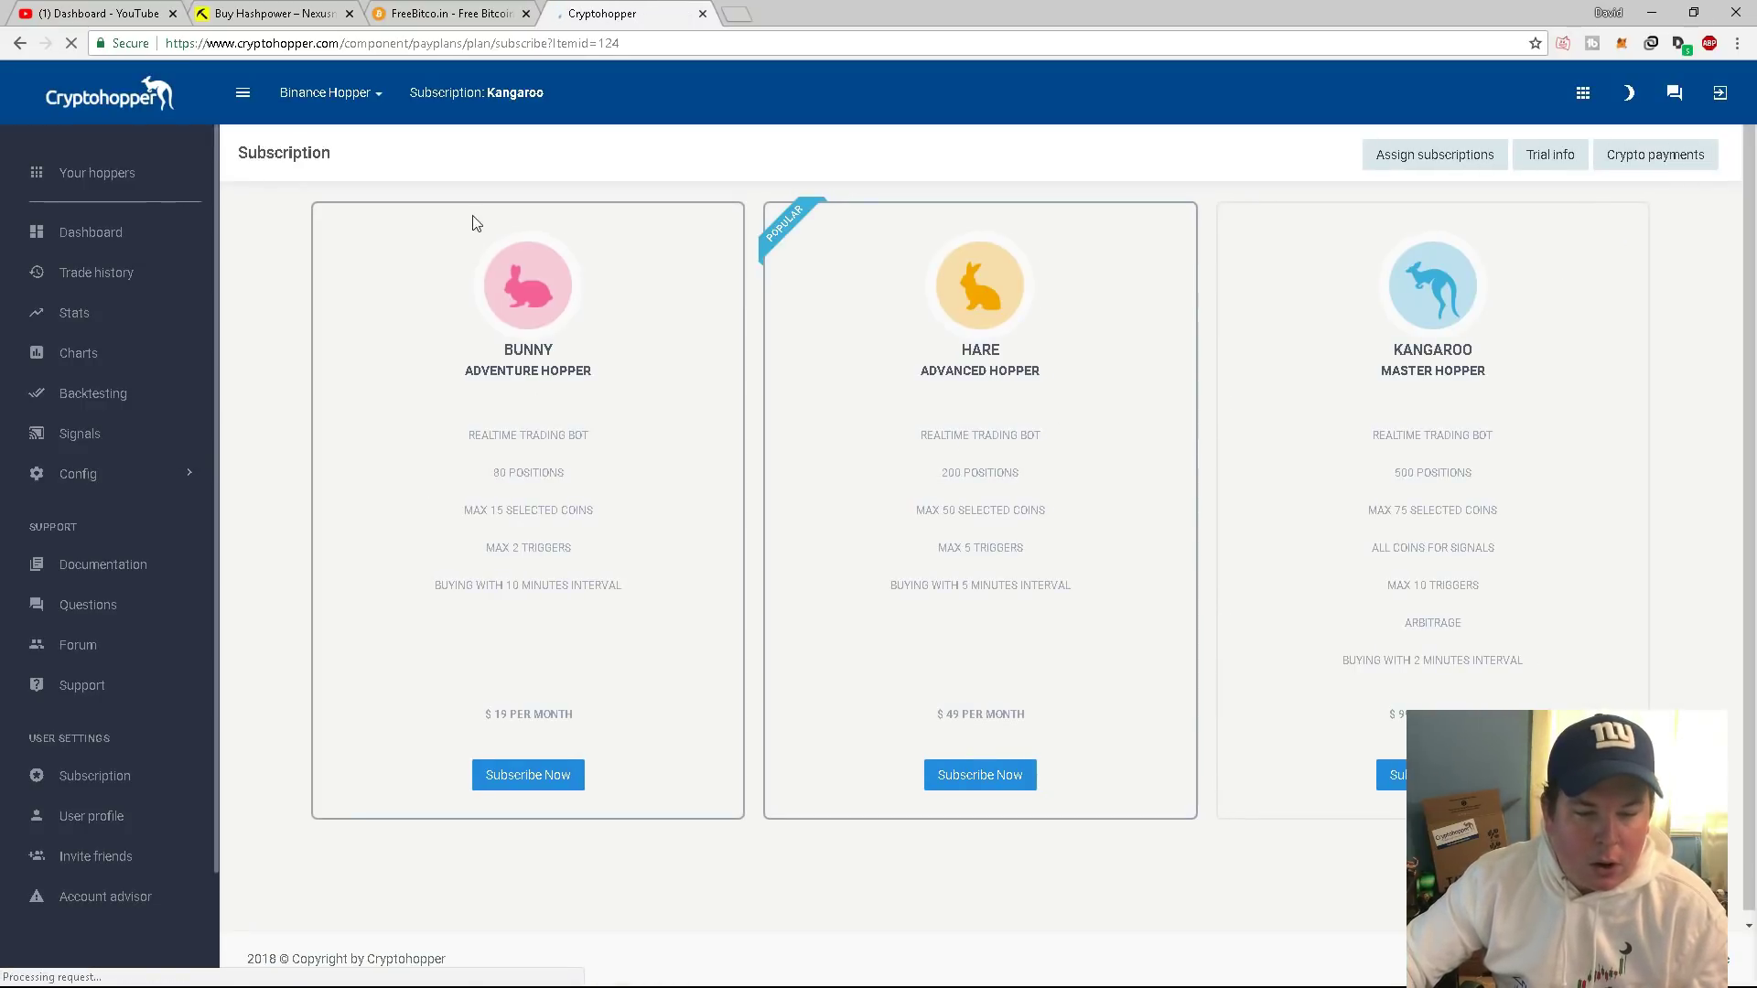
Compare the features of the Bunny plan with those of the Kangaroo plan, including its coins for signals.
drag(420, 228, 622, 605)
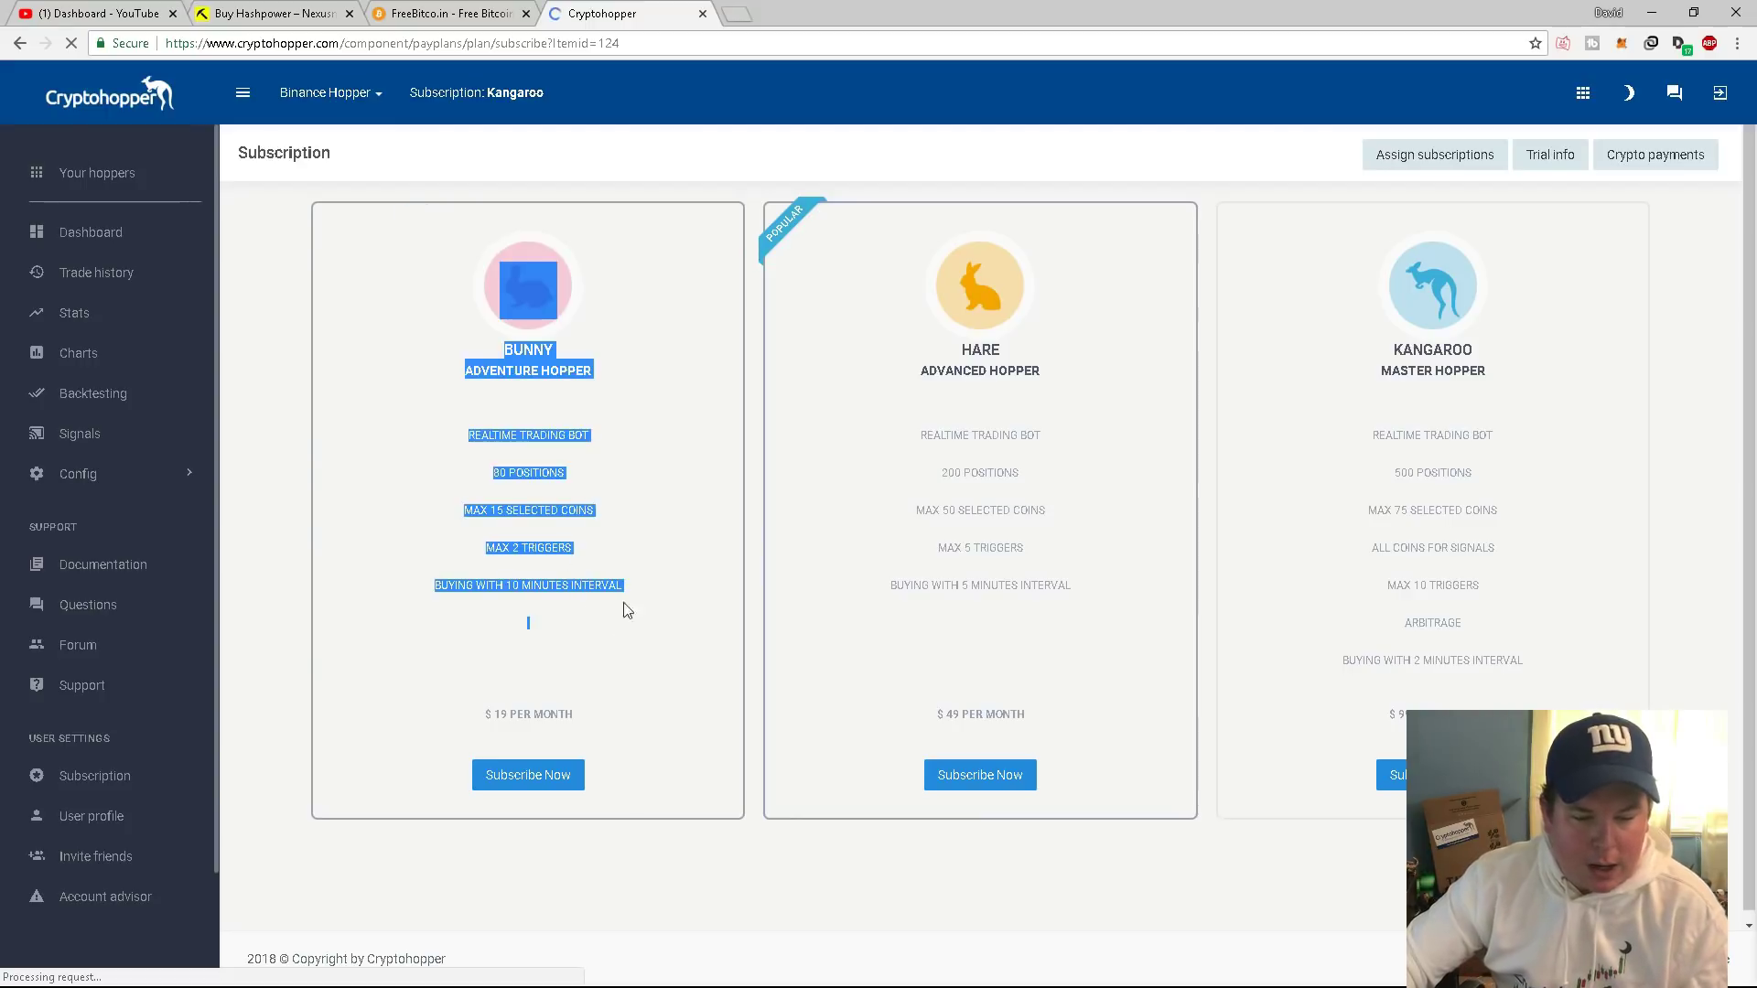
click(581, 611)
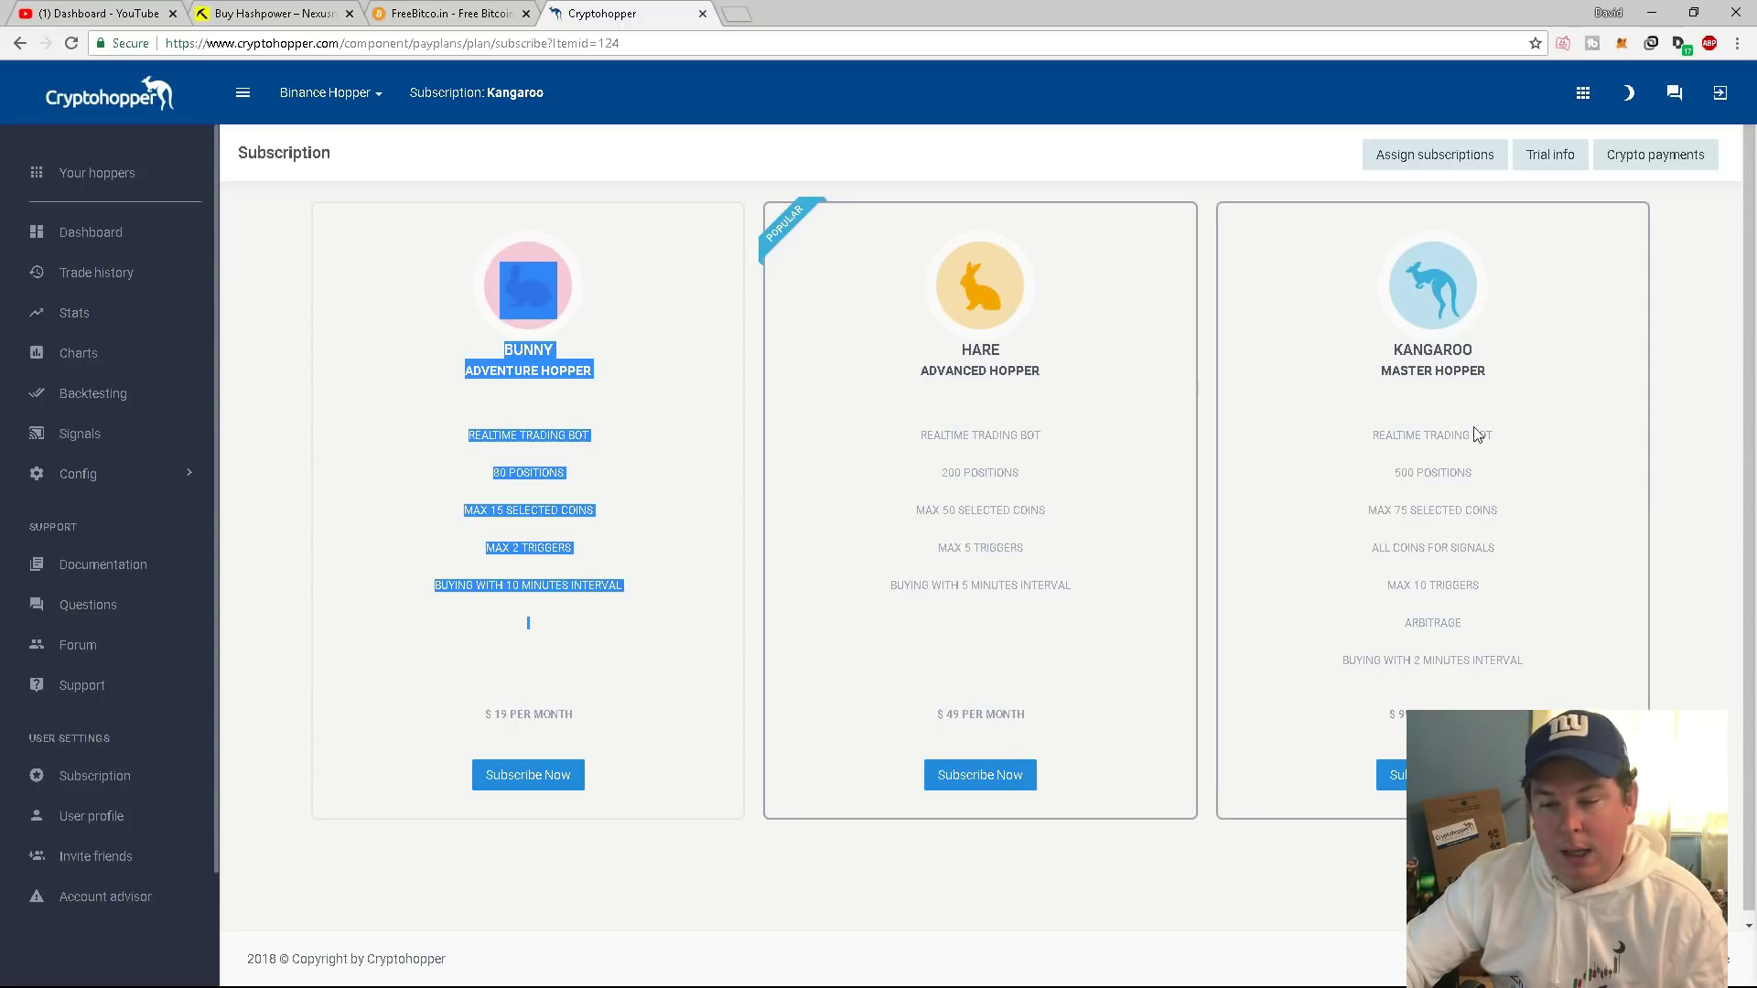
click(1590, 466)
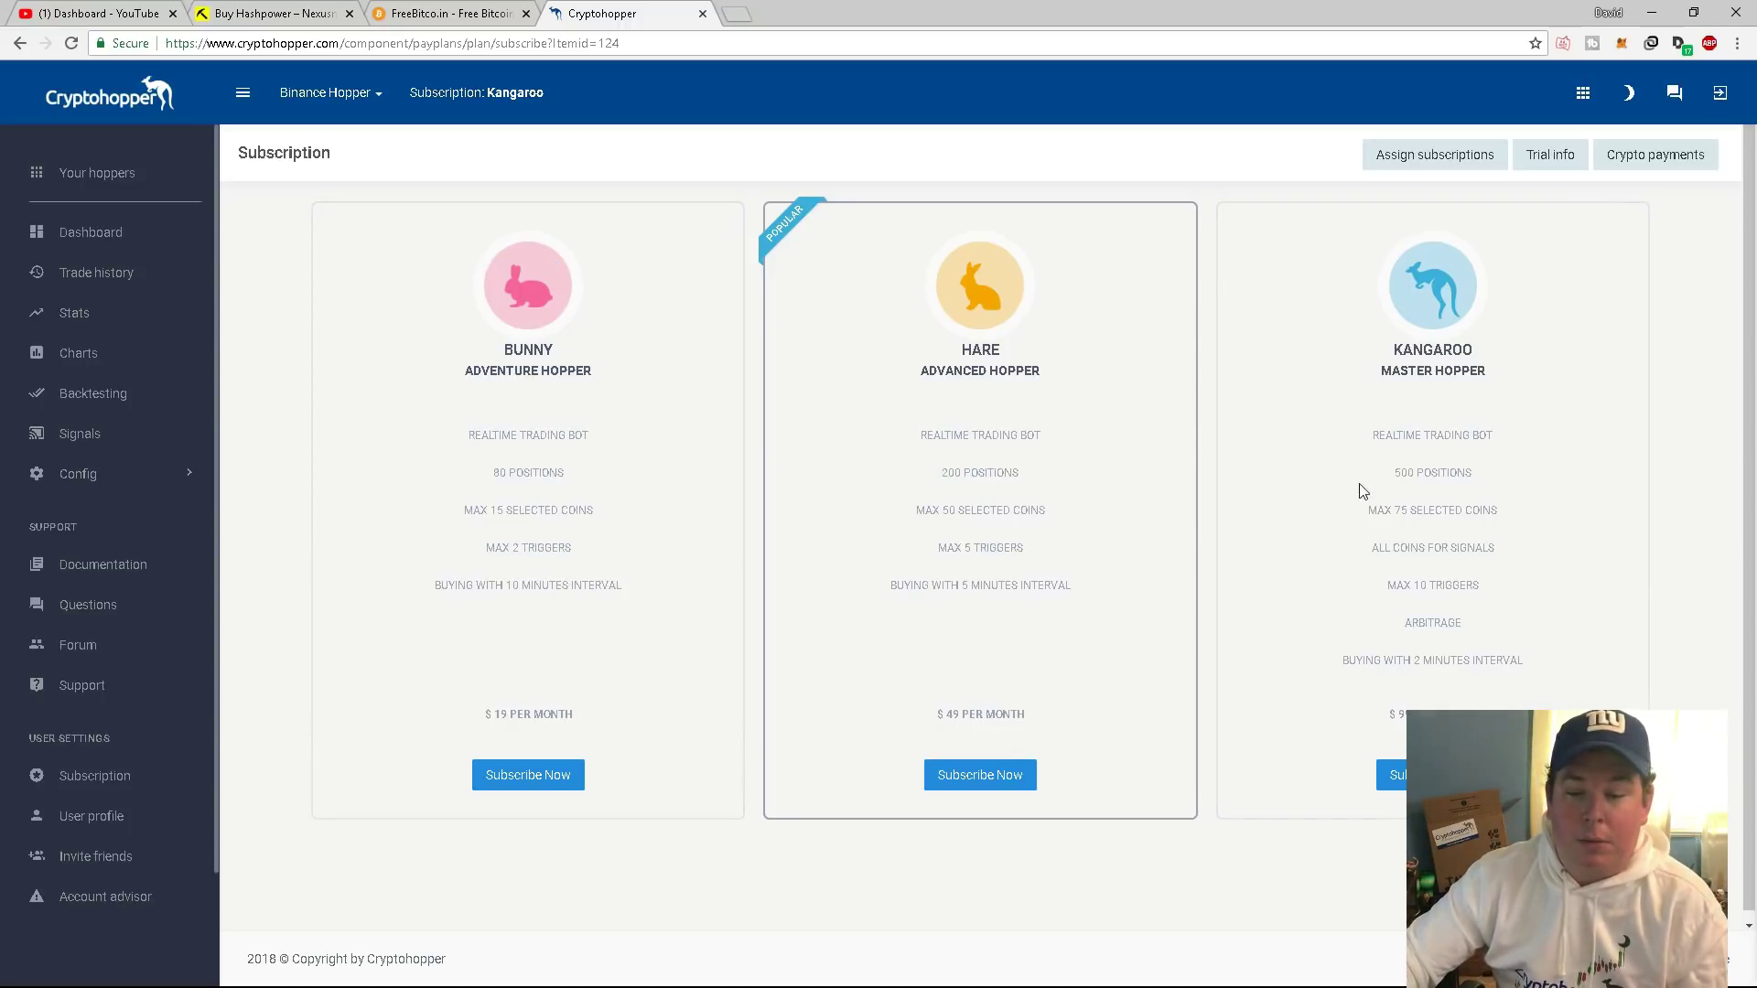
drag(1496, 551, 1373, 549)
click(1358, 623)
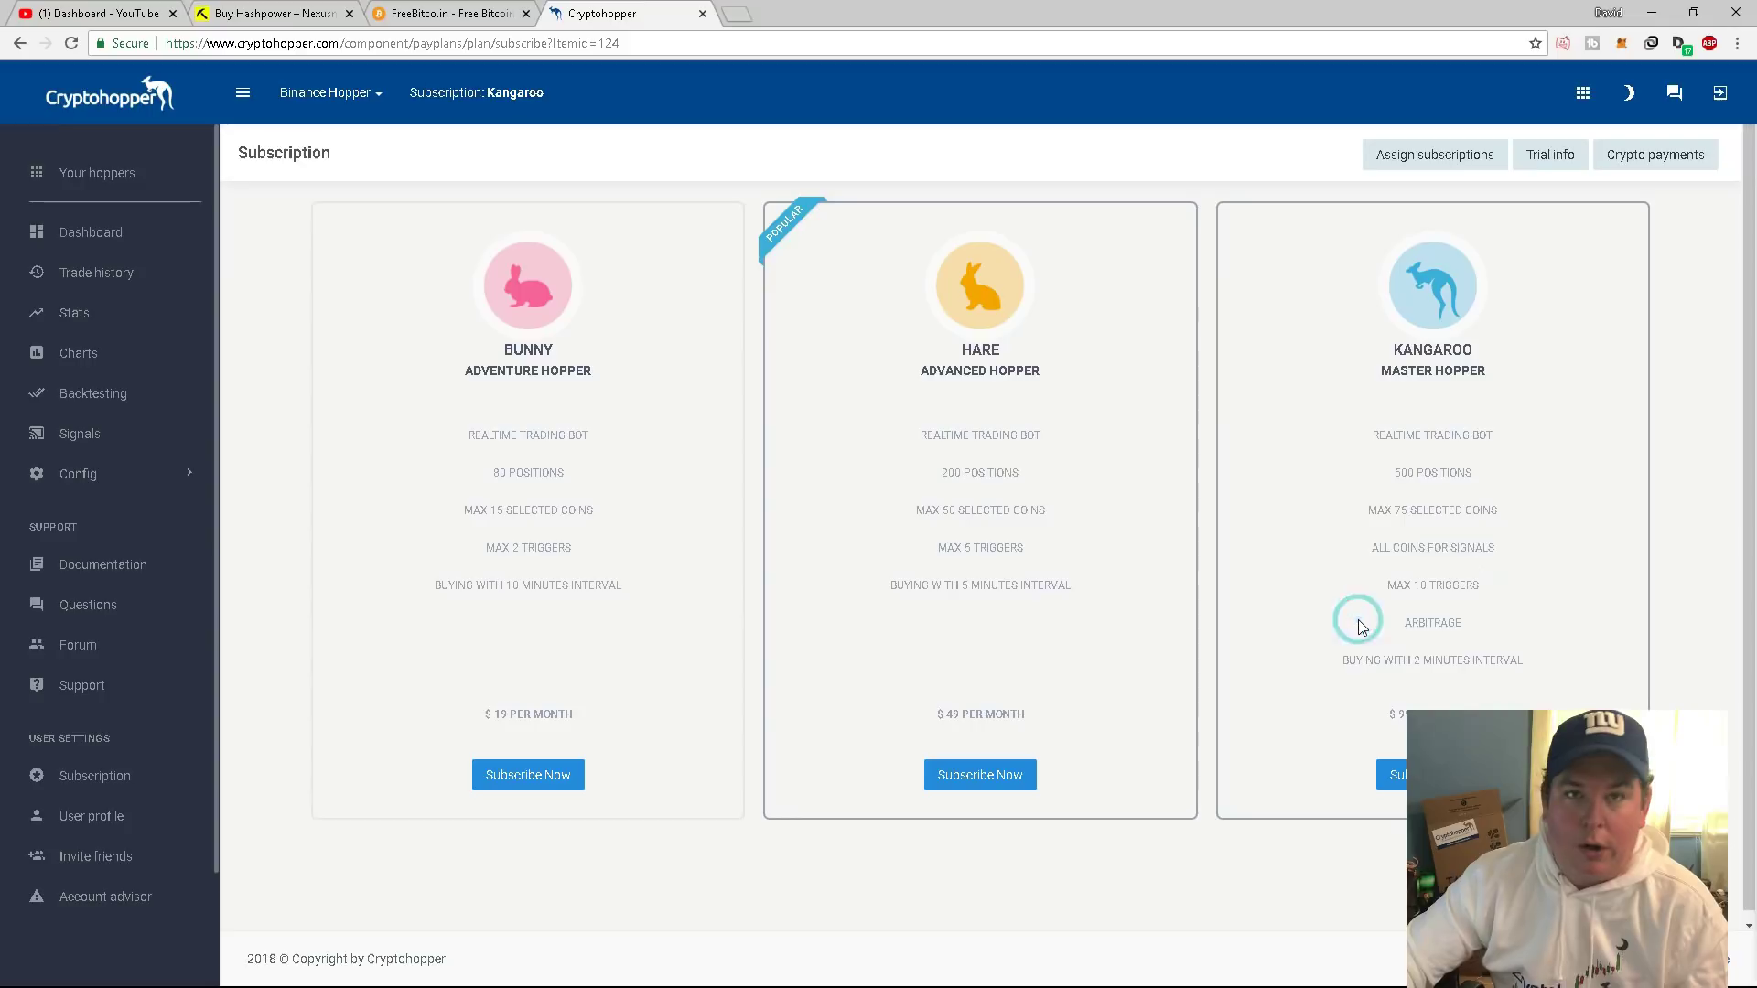